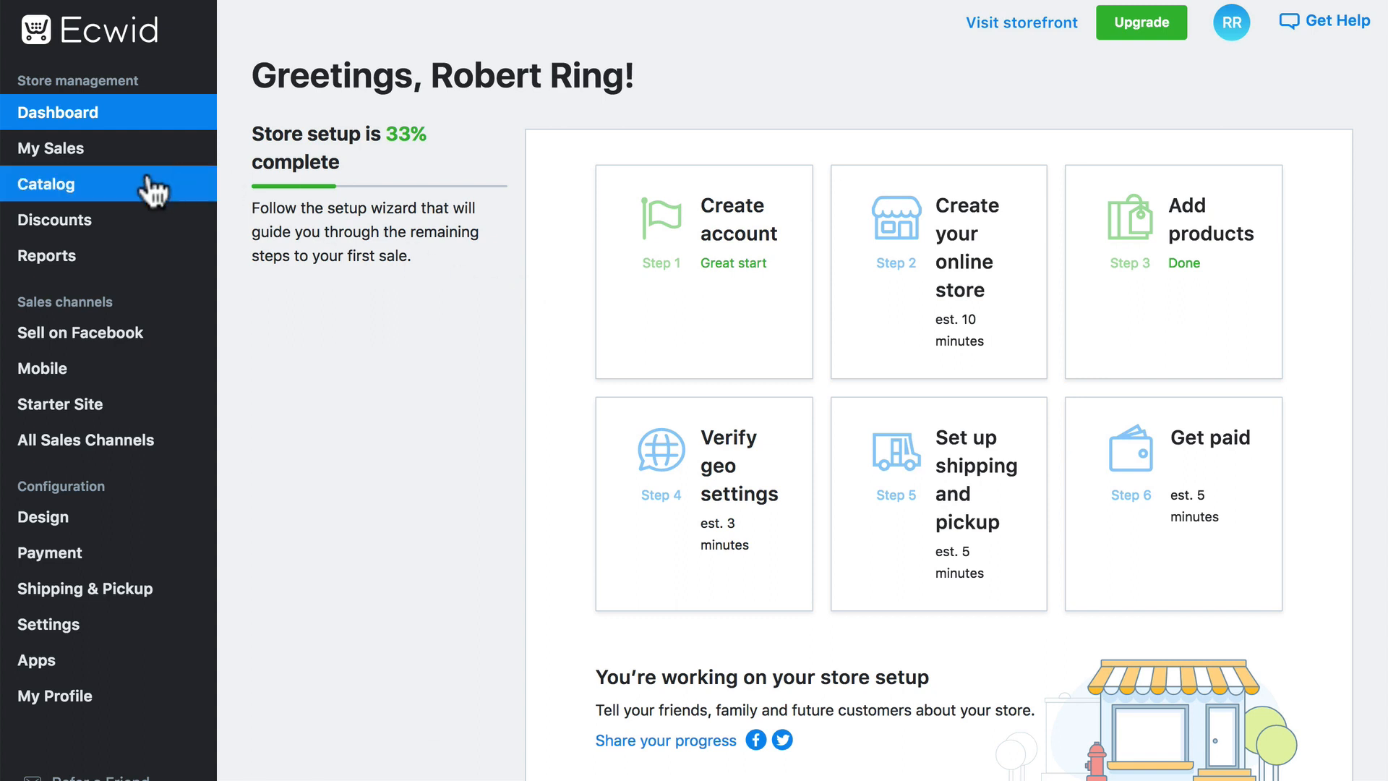
Start a new product in the store catalog and name it "Chocolate Walnut Cup".
mouse_move(94, 186)
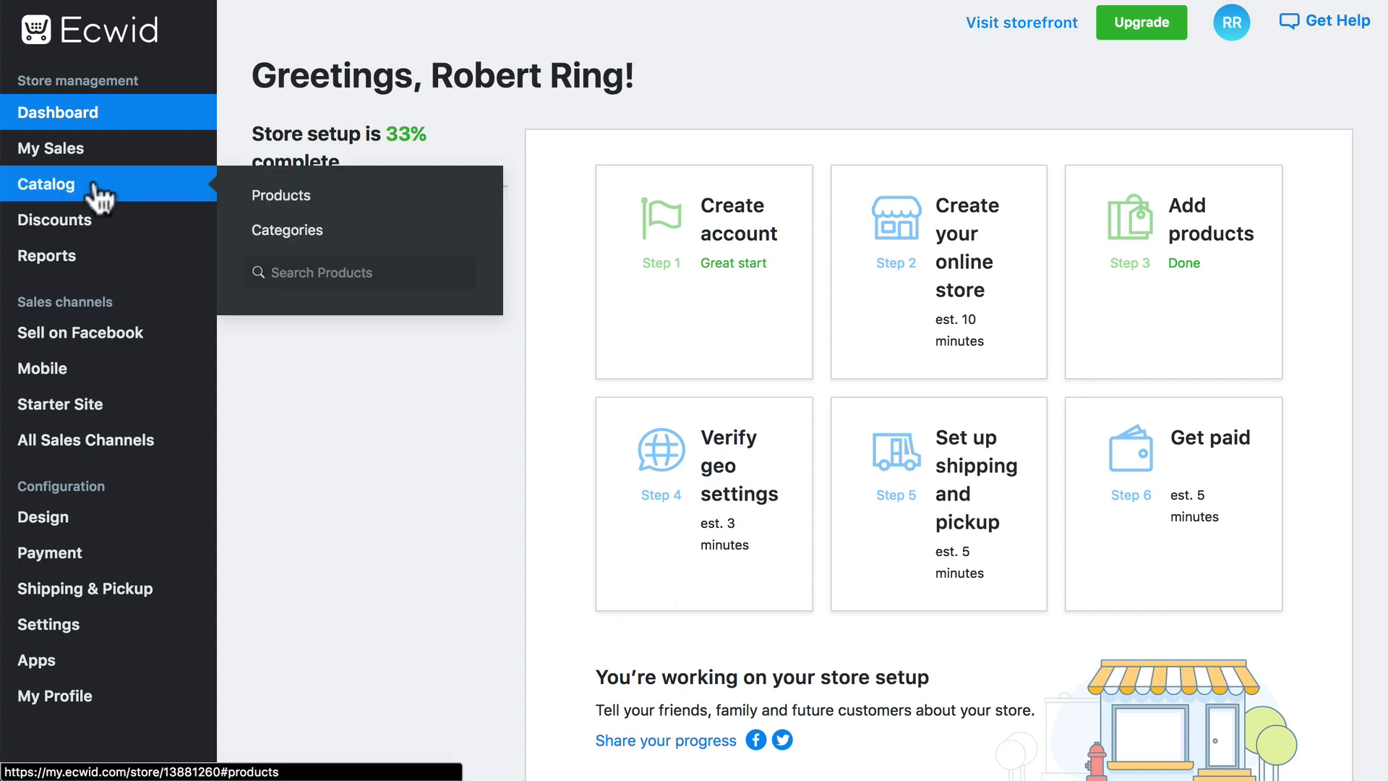
left_click(262, 214)
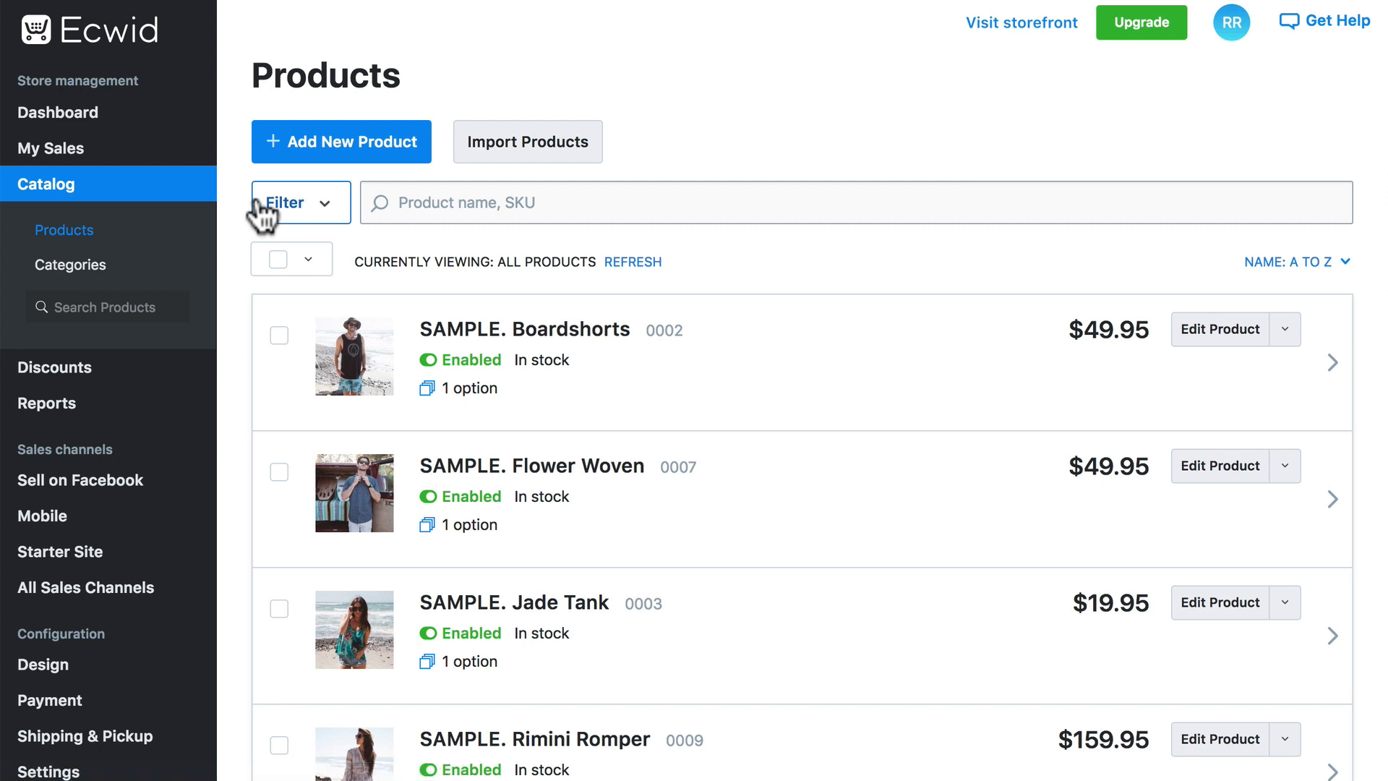
left_click(353, 144)
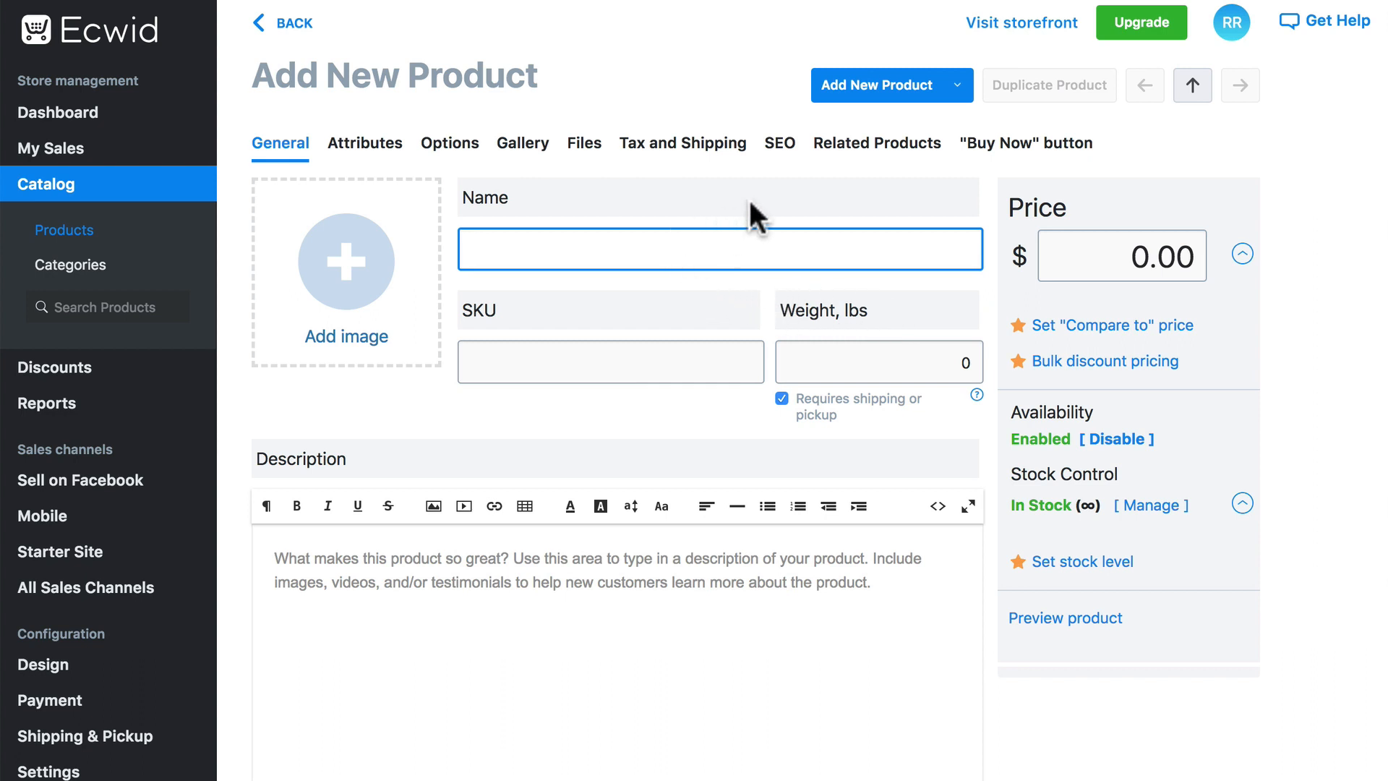
type("Chocola")
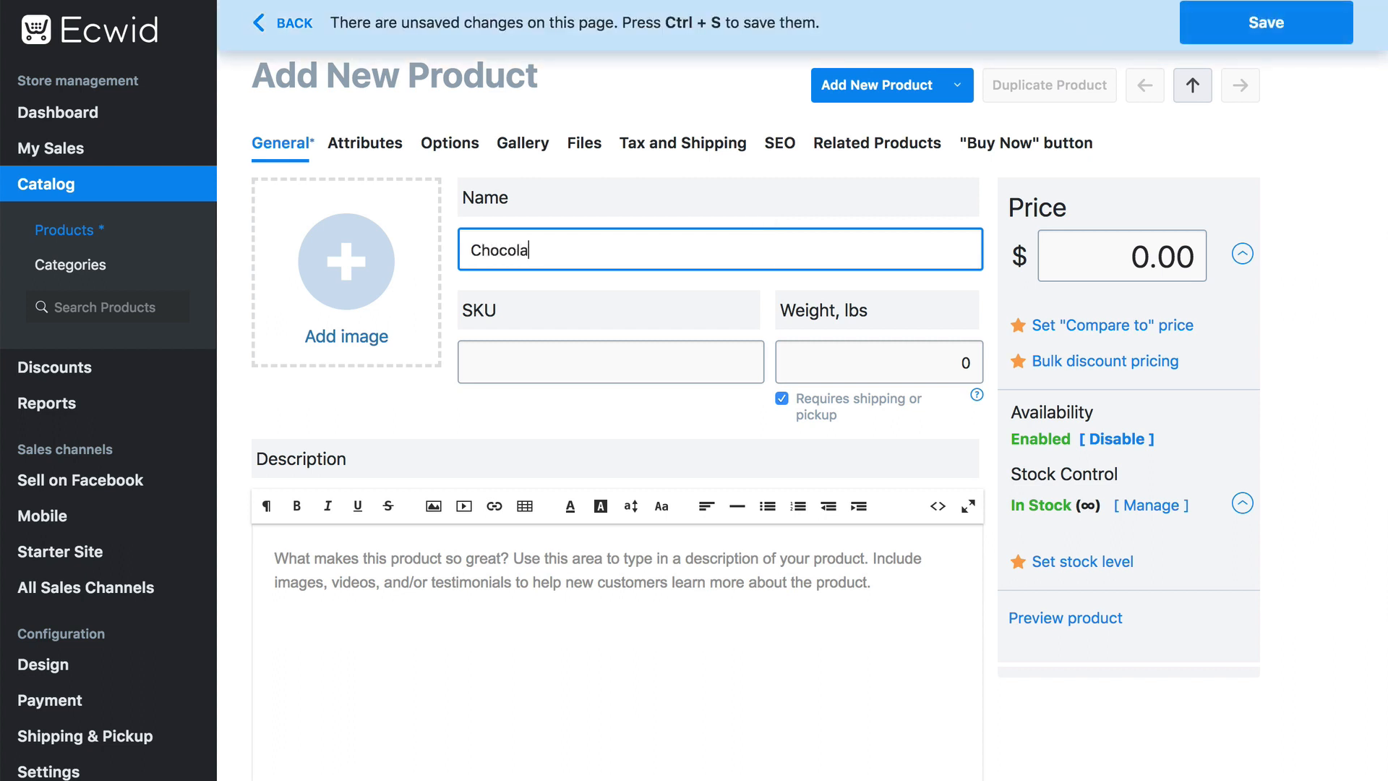
type("te Walnut Cup")
Add the image file IMG_6756.JPG as the product's picture.
left_click(372, 253)
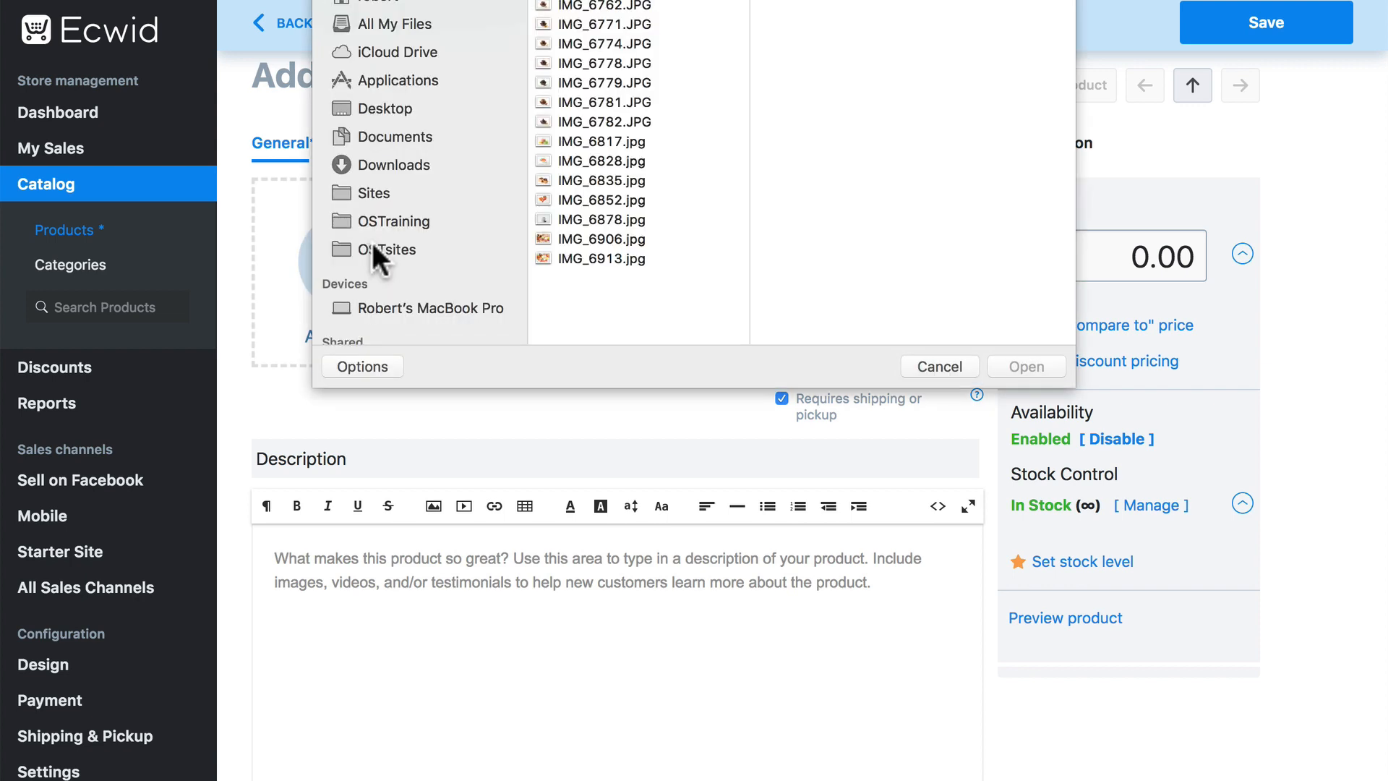
left_click(608, 0)
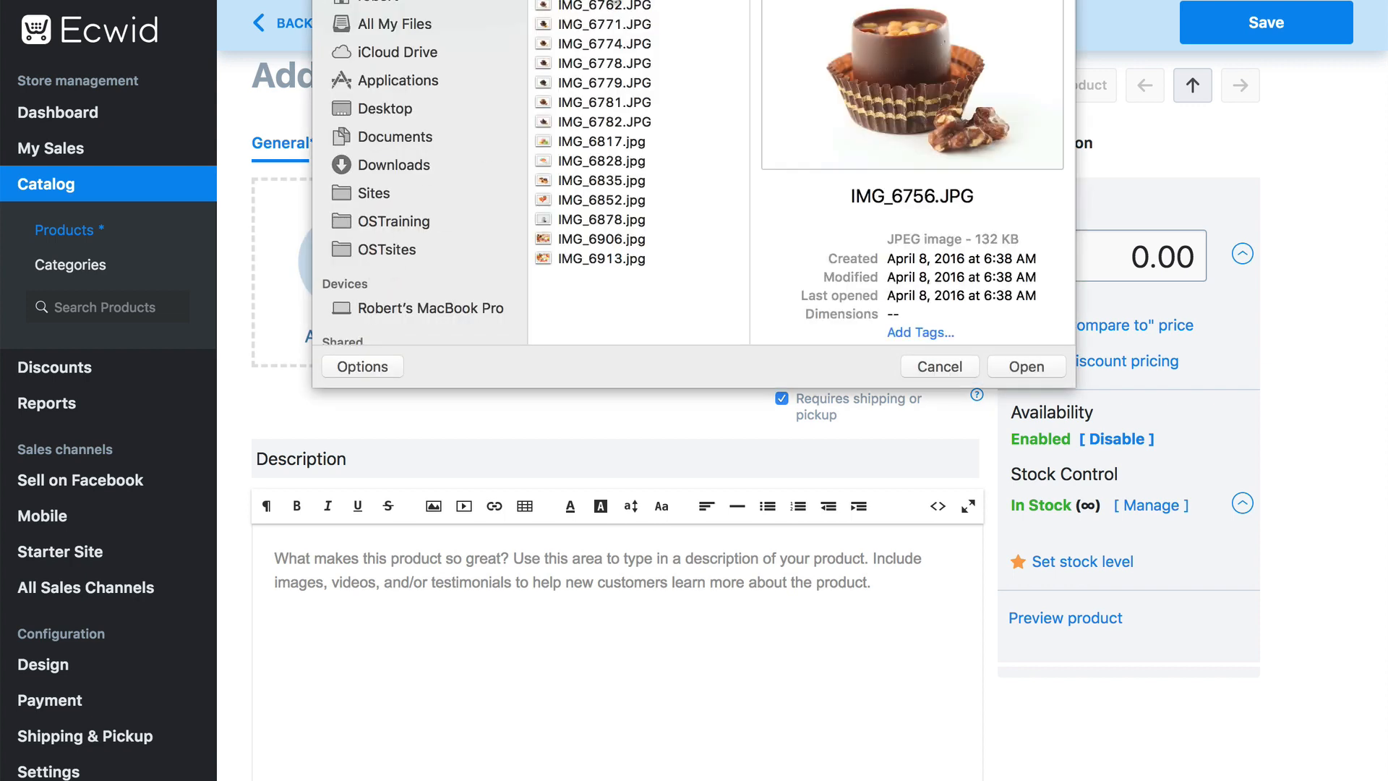
left_click(1035, 370)
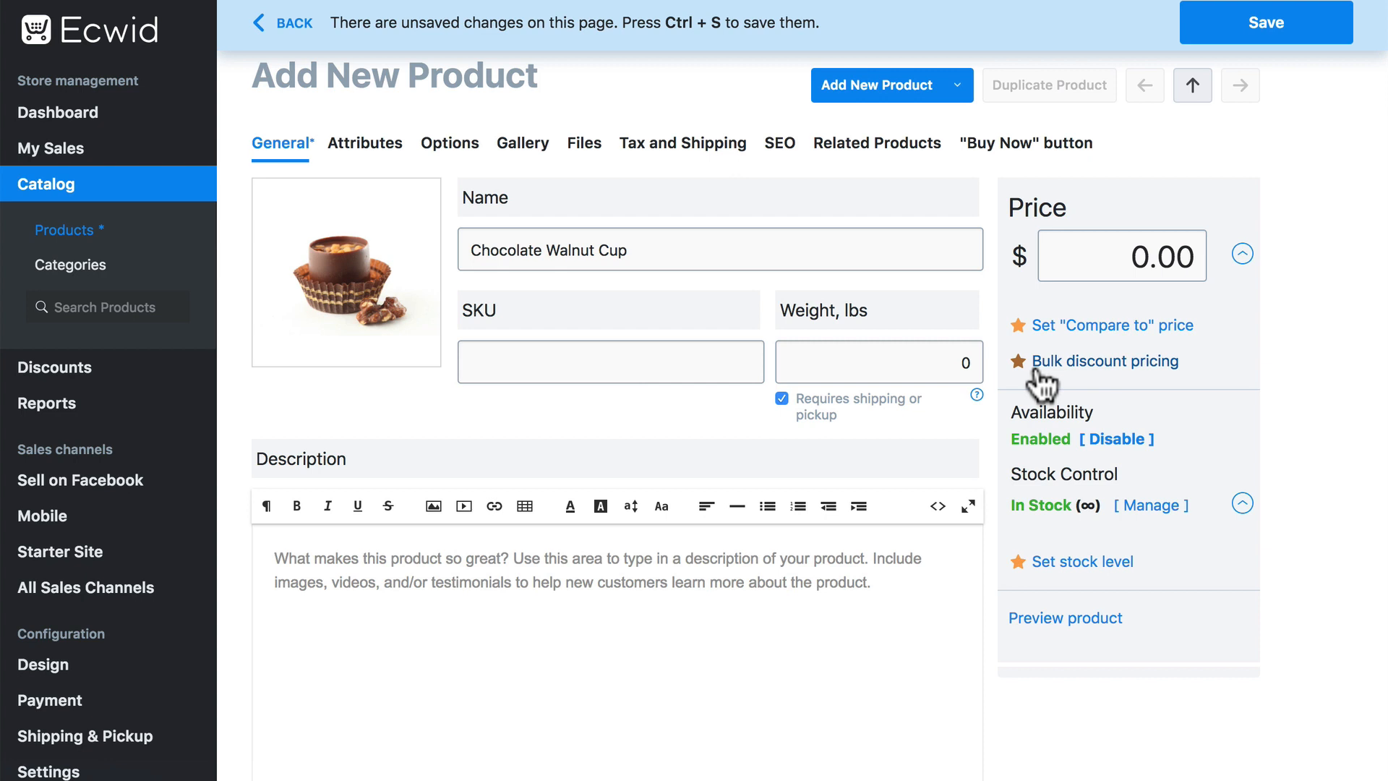
Enter the description "This delicious dessert consists of a semi-hard chocolate shell surrounding a soft center of chocolate mixed with bits of walnut.".
scroll(1041, 383, "down", 3)
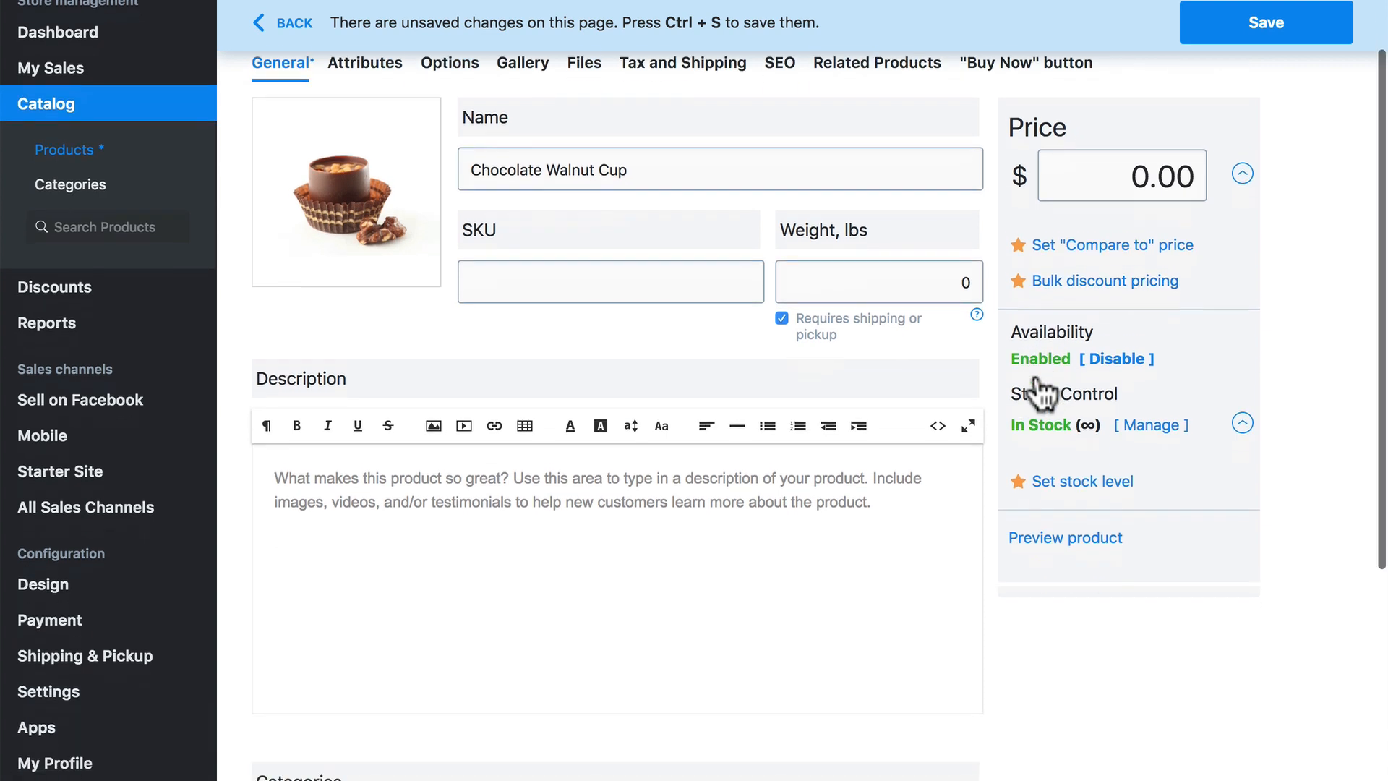
scroll(1044, 391, "up", 3)
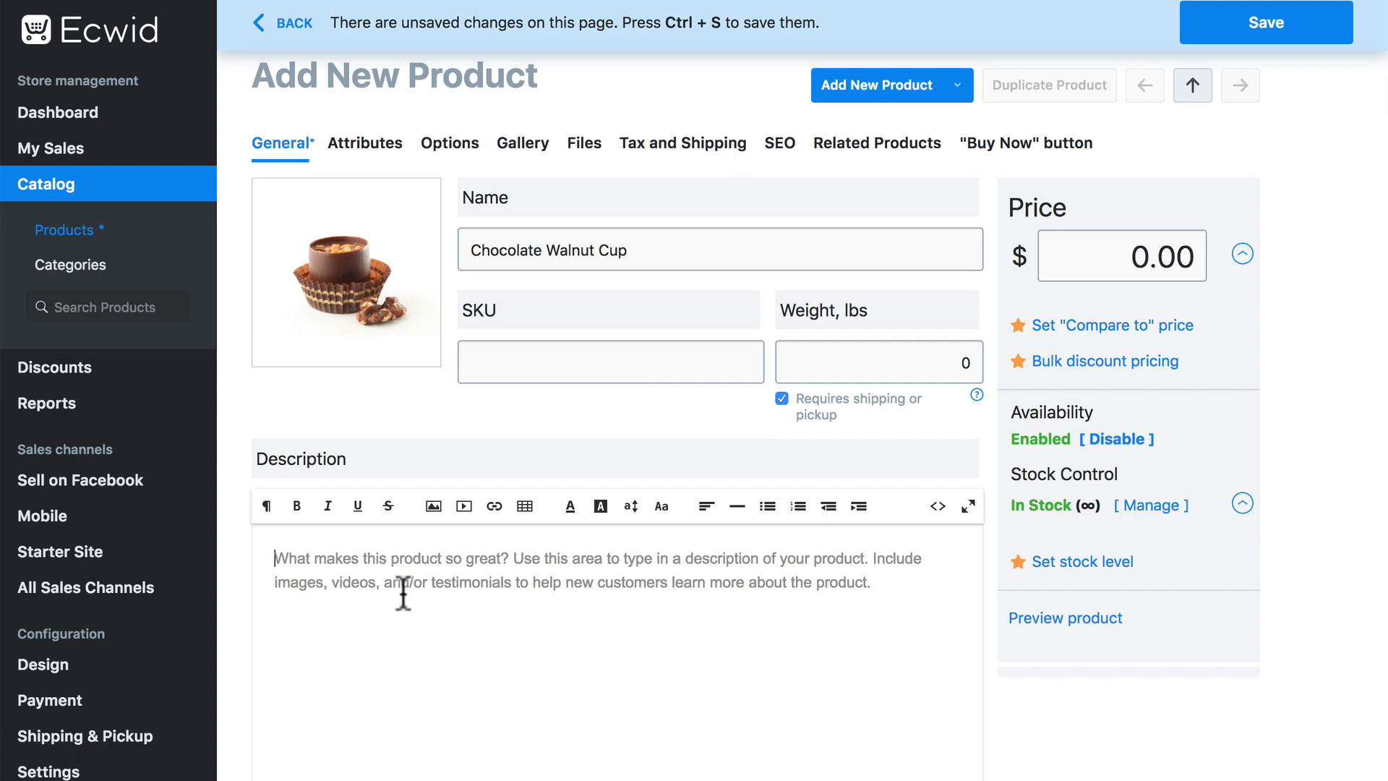
type("This del")
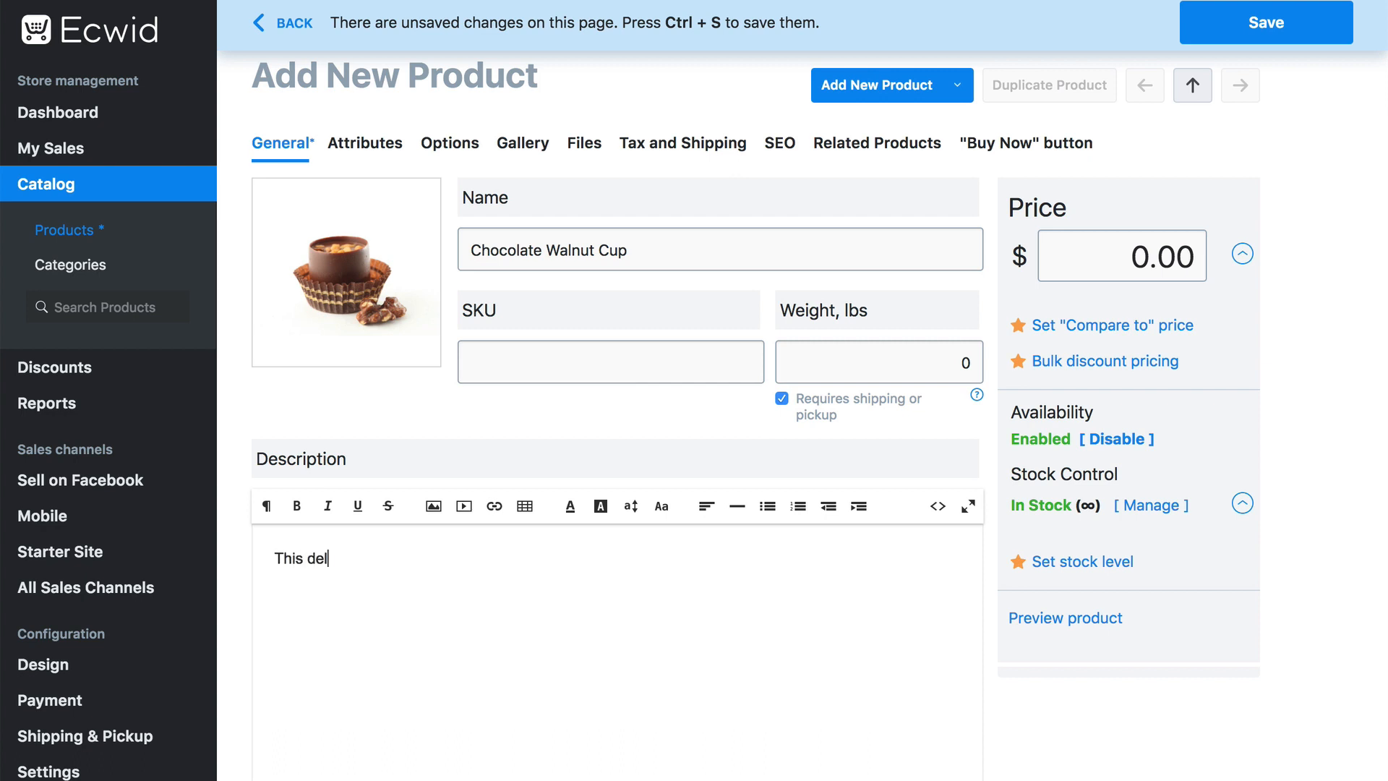
type("icious dessert consist")
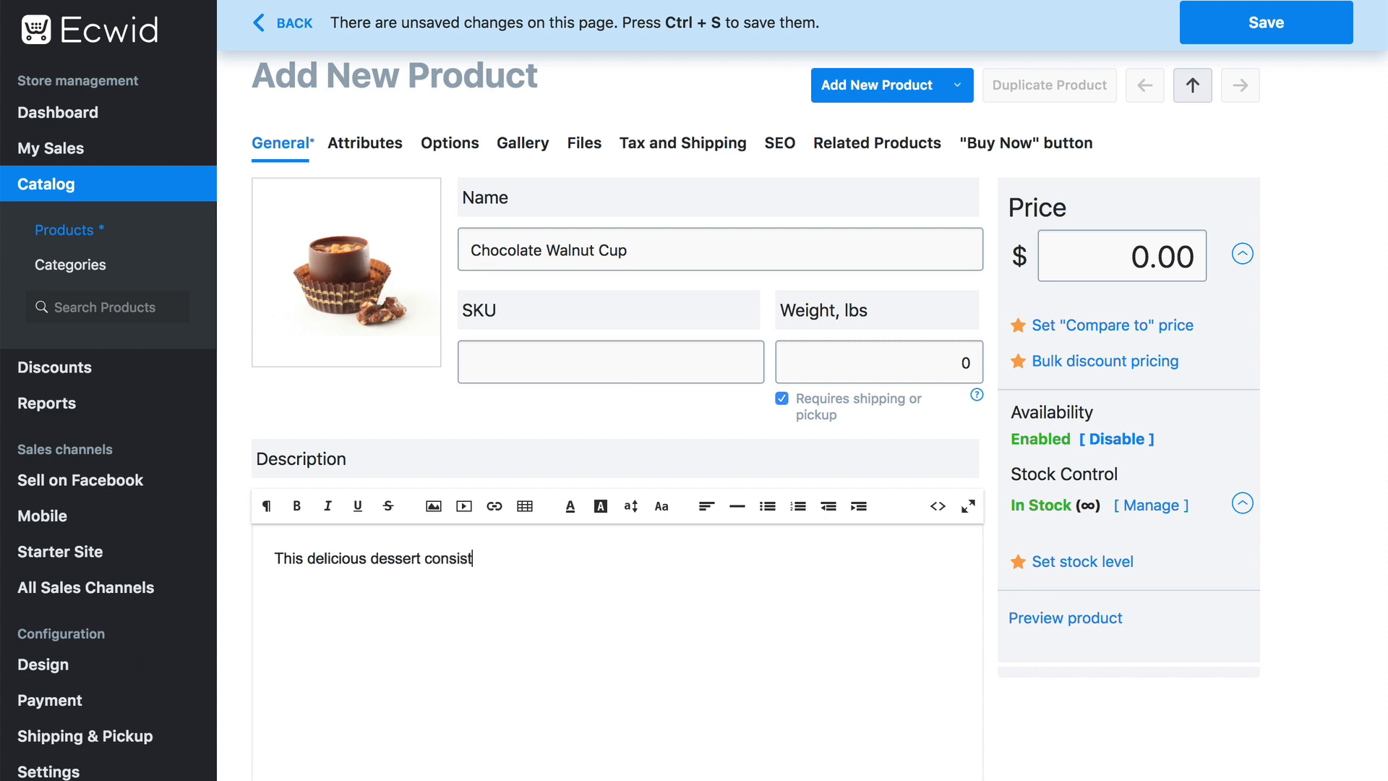
type("s of a semi-hard chocol")
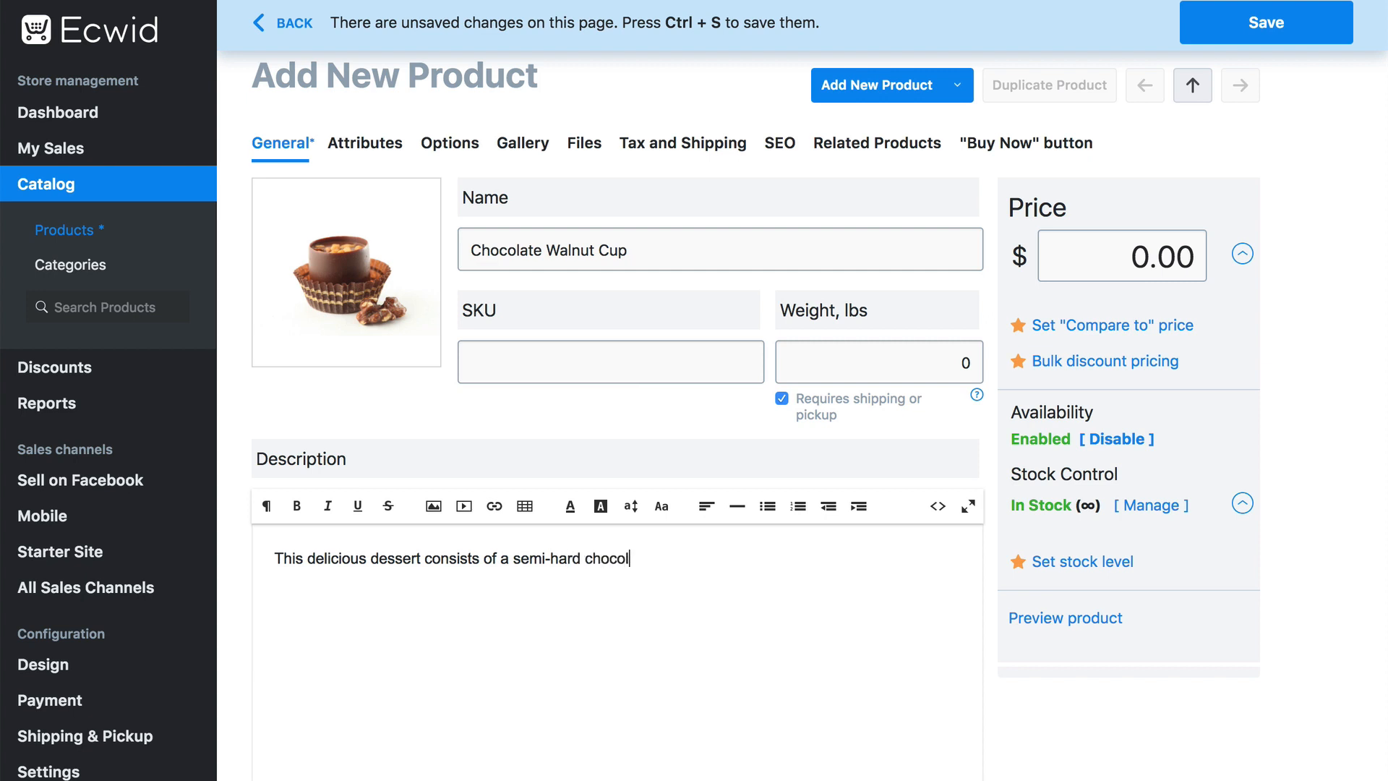
type("ate shell surrounding a soft ce")
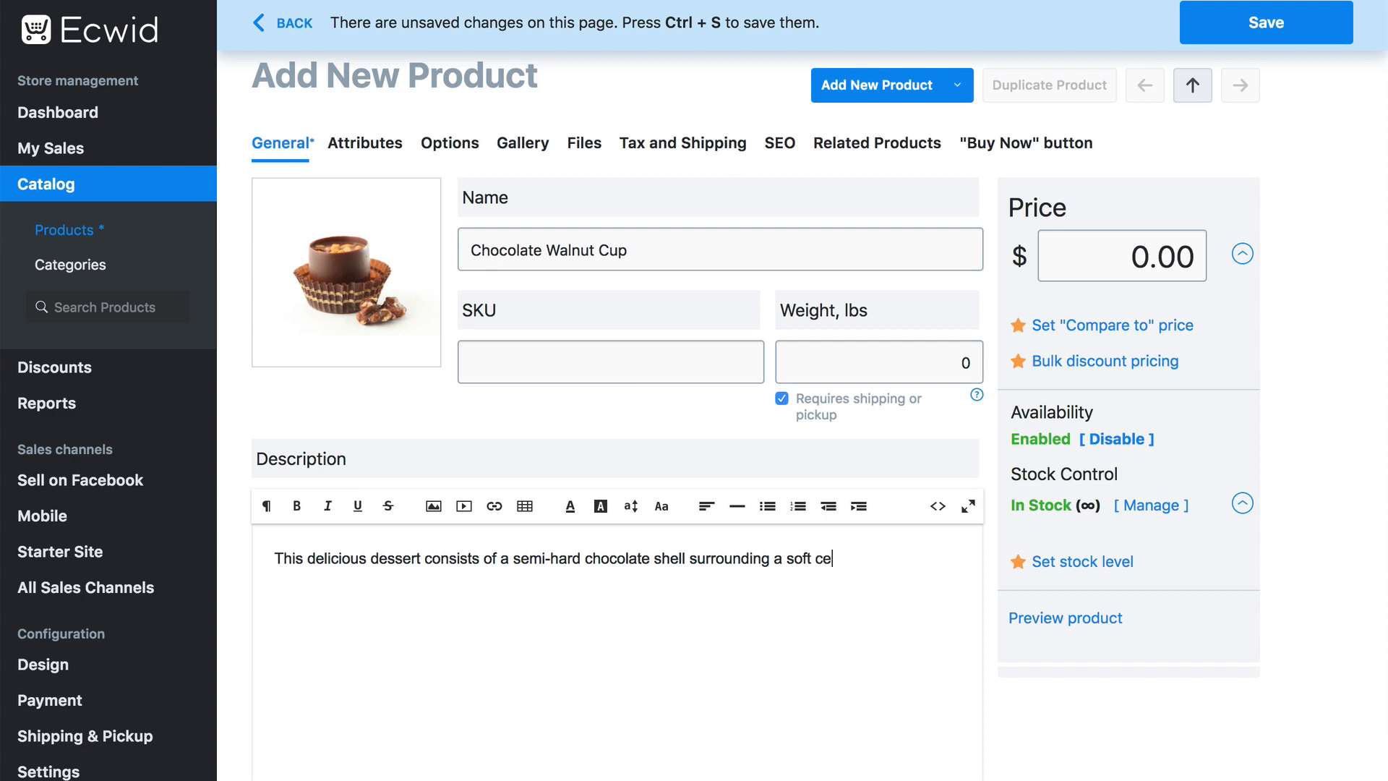
type("nter of chocolate mixed with bits o")
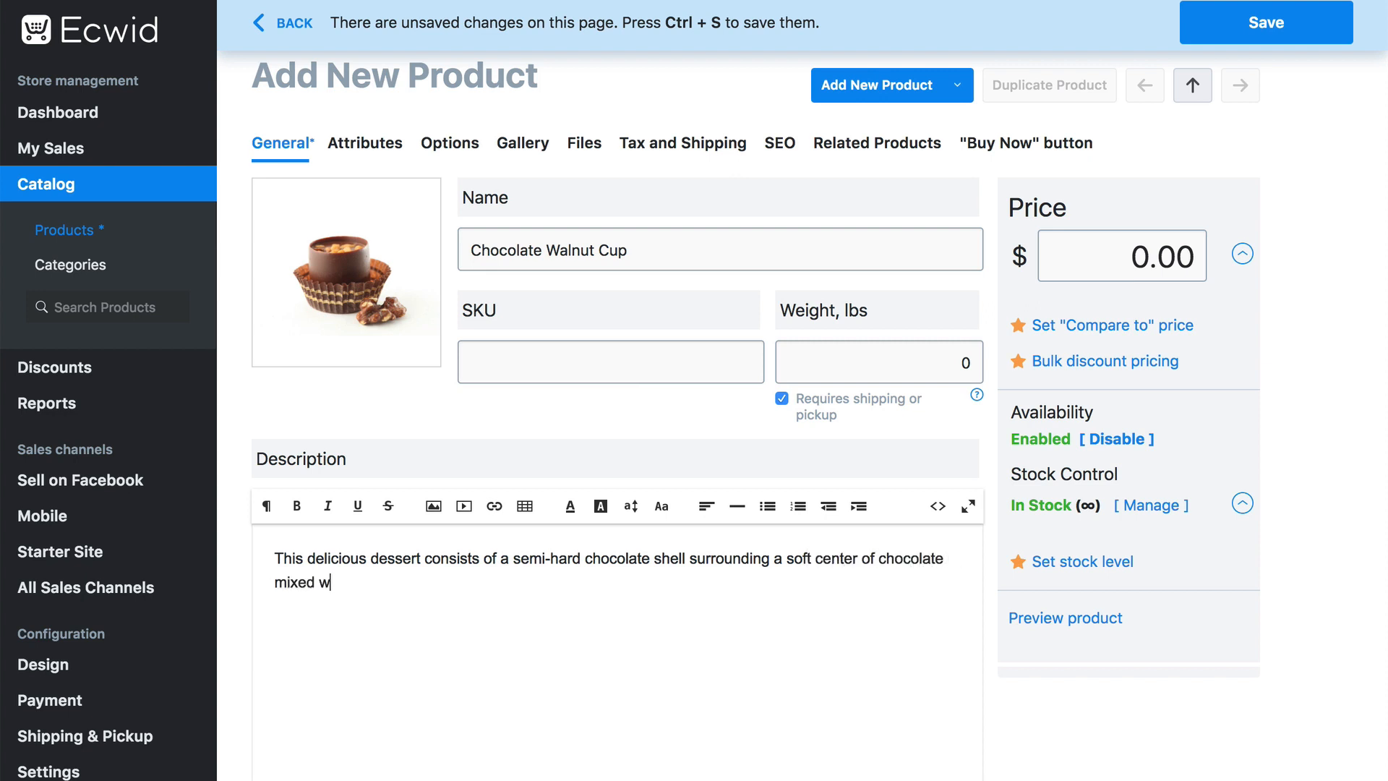
type("f walnut.")
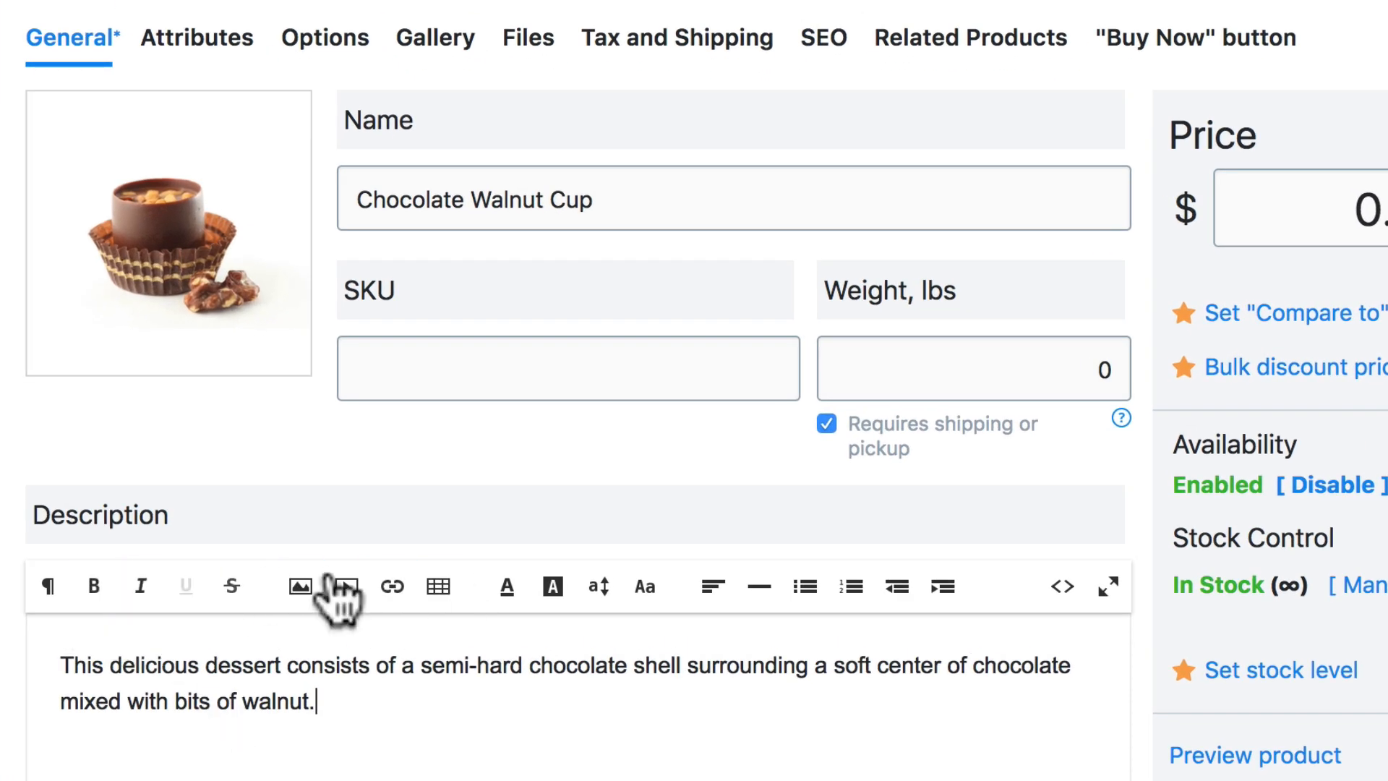
Try bold and italic formatting on "dessert consists of a semi" in the description, and remove both formats again.
scroll(636, 721, "down", 3)
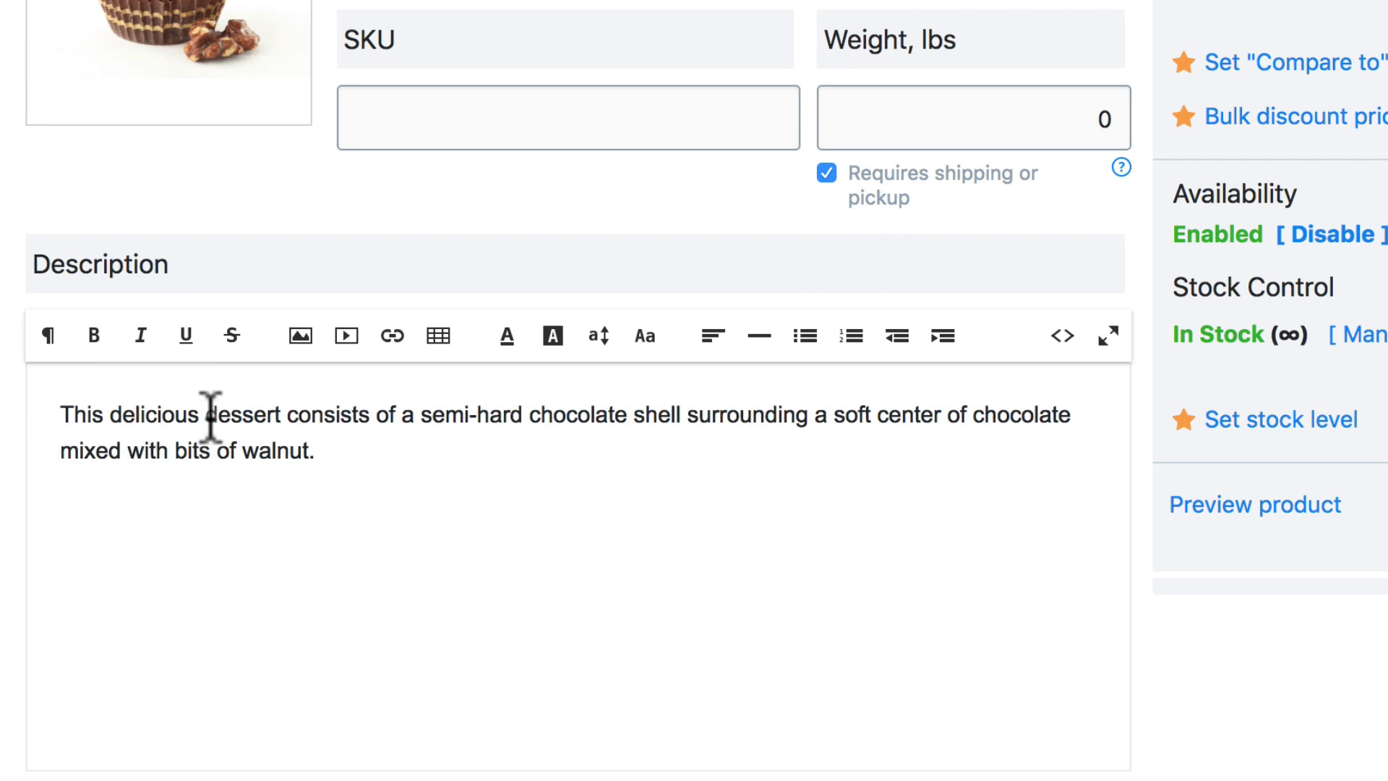
left_click_drag(207, 415, 471, 415)
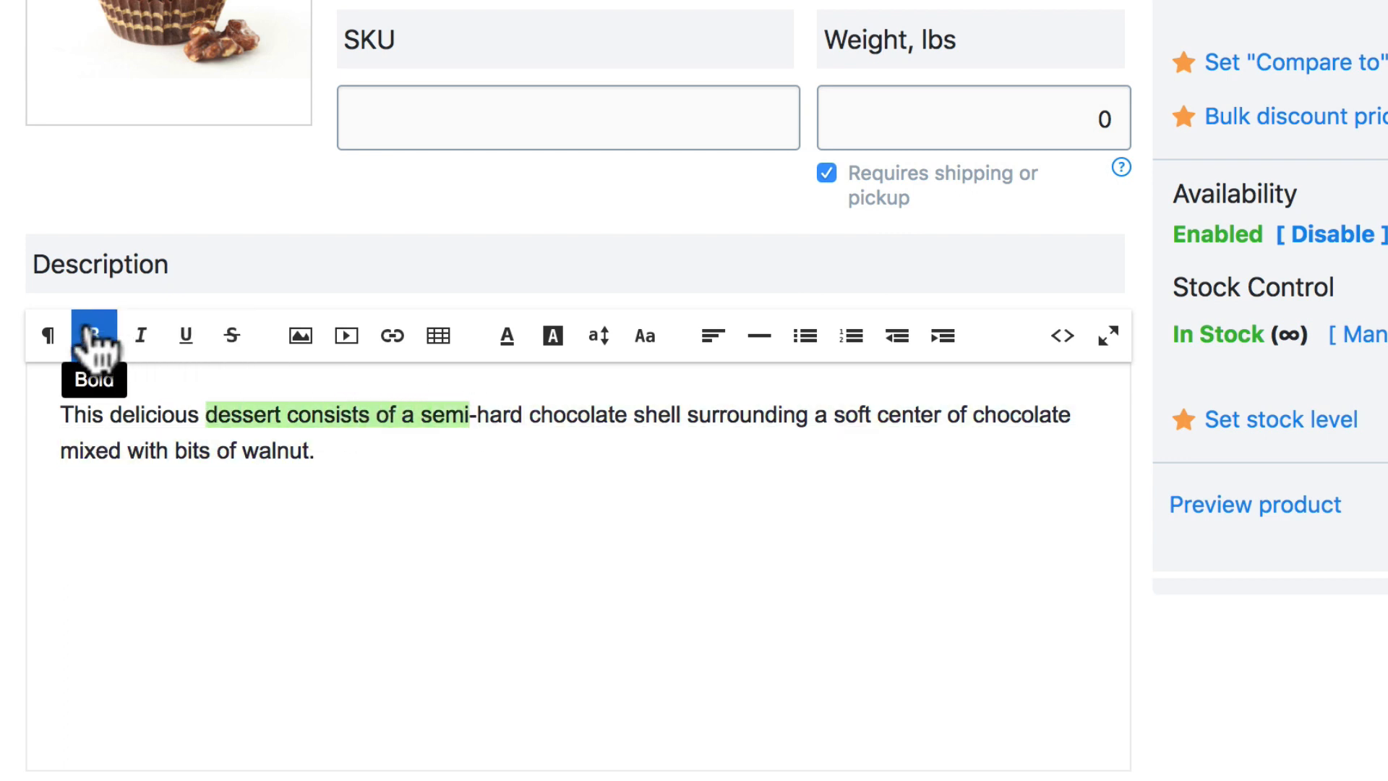
left_click(94, 337)
left_click(140, 340)
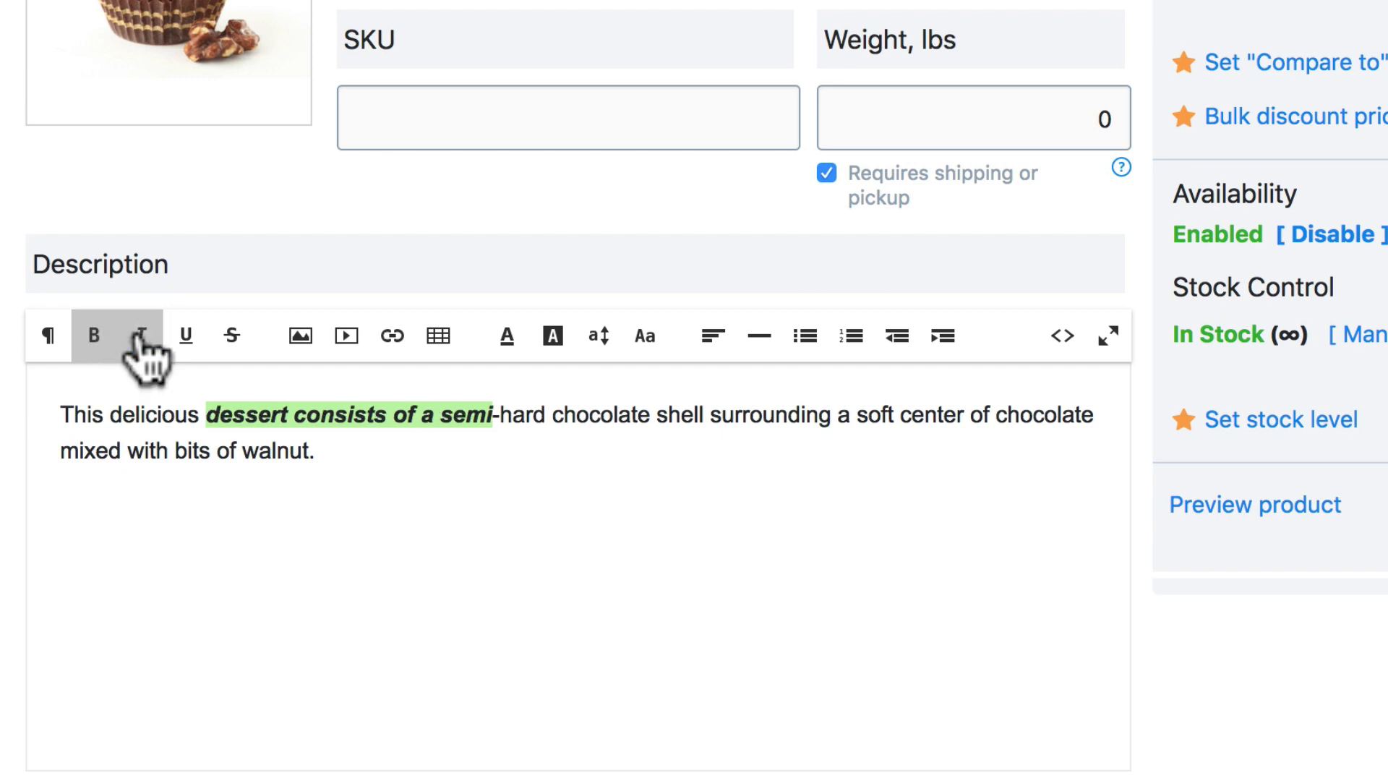
left_click(96, 338)
left_click(140, 339)
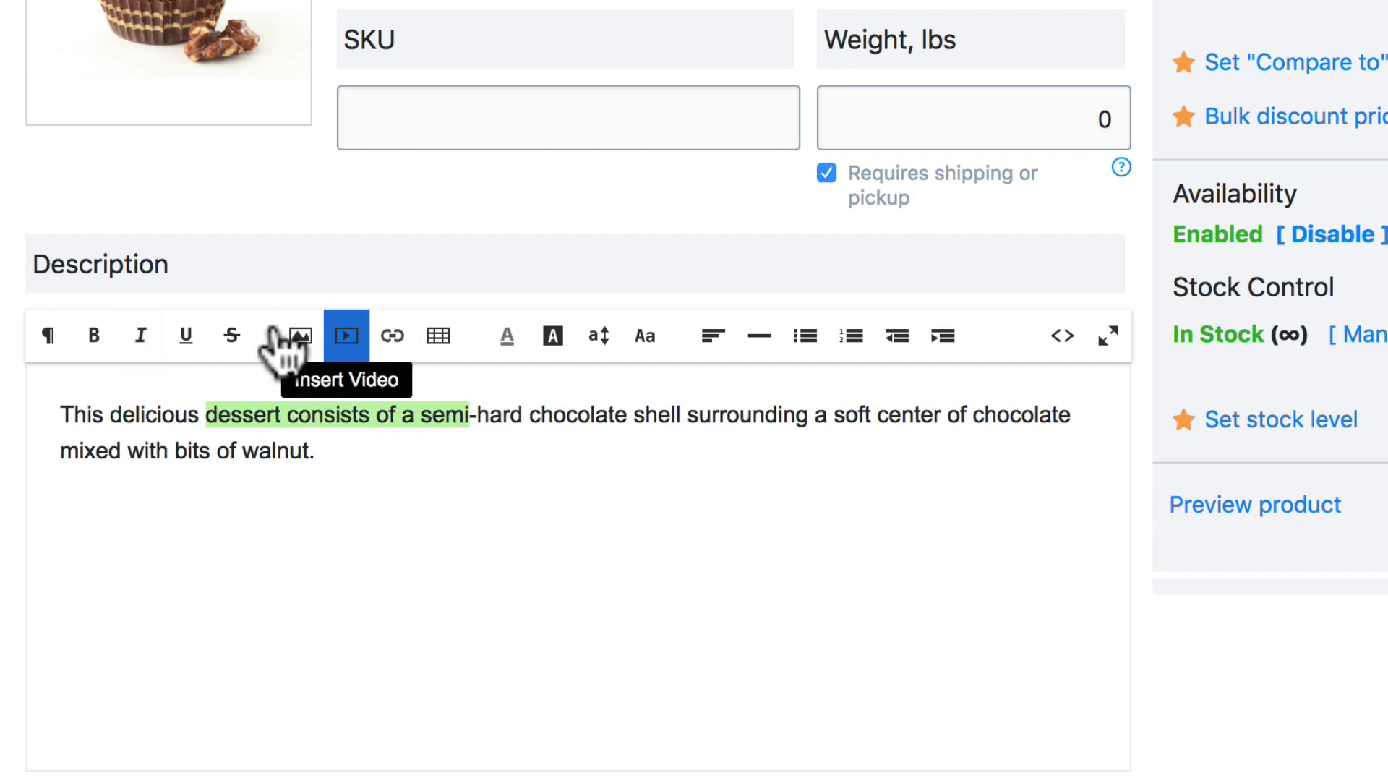
left_click(503, 470)
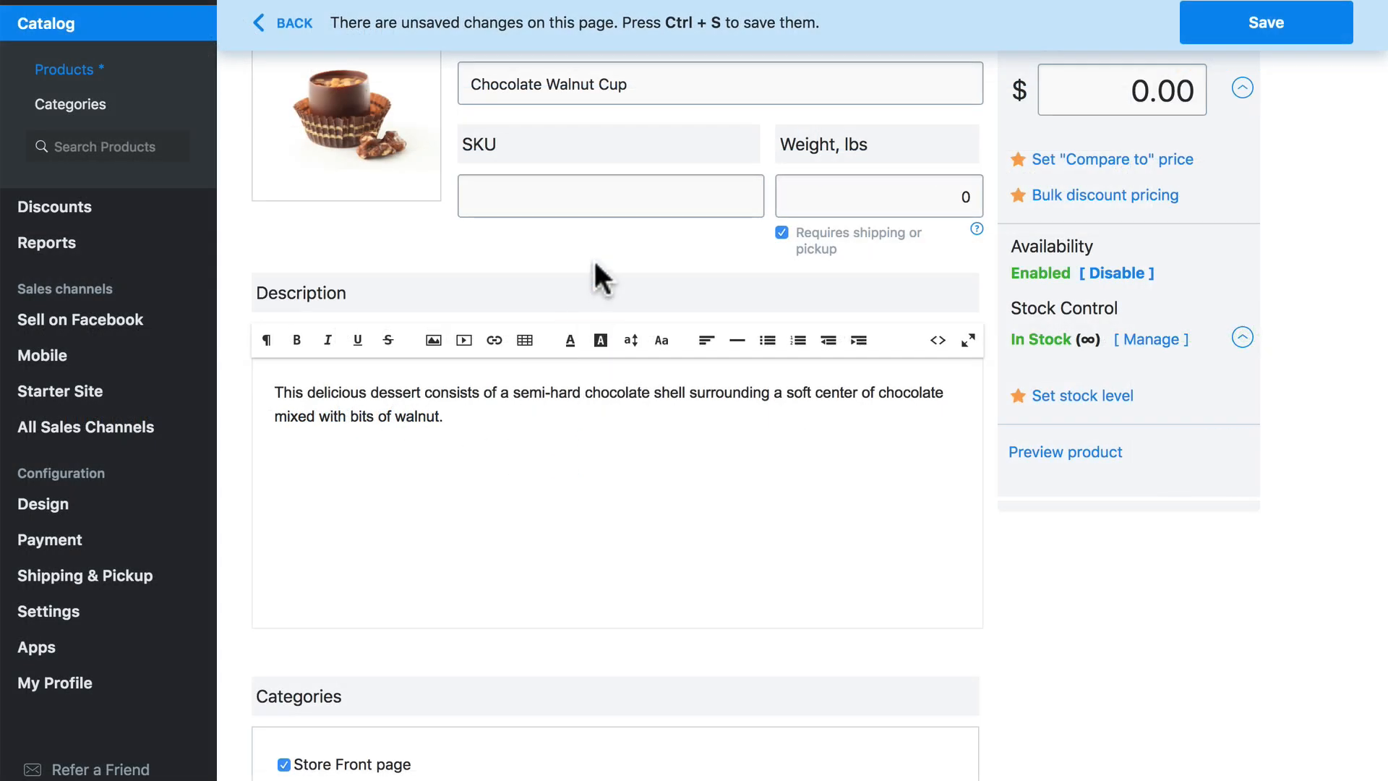
Set the product's weight to 0.10 lbs and its price to $2.99.
scroll(594, 267, "up", 2)
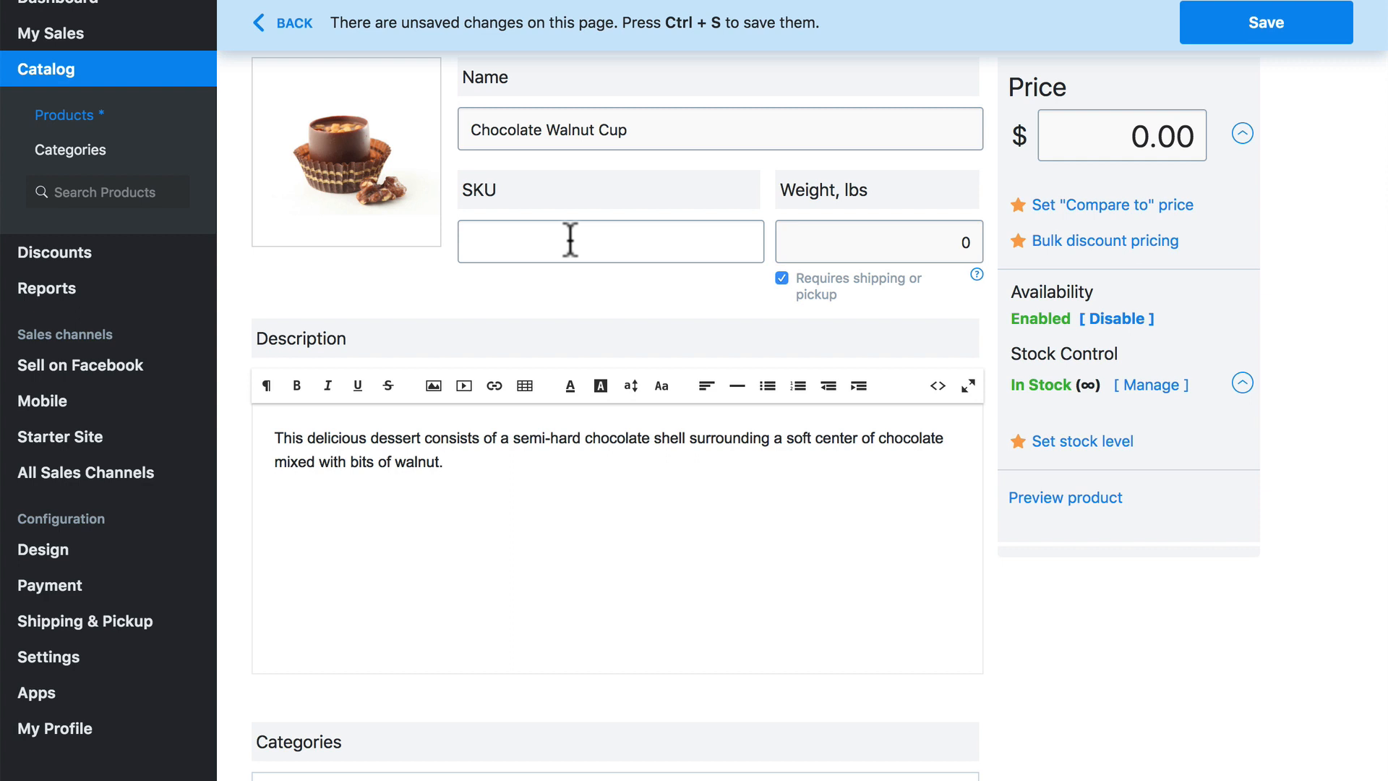
left_click(861, 226)
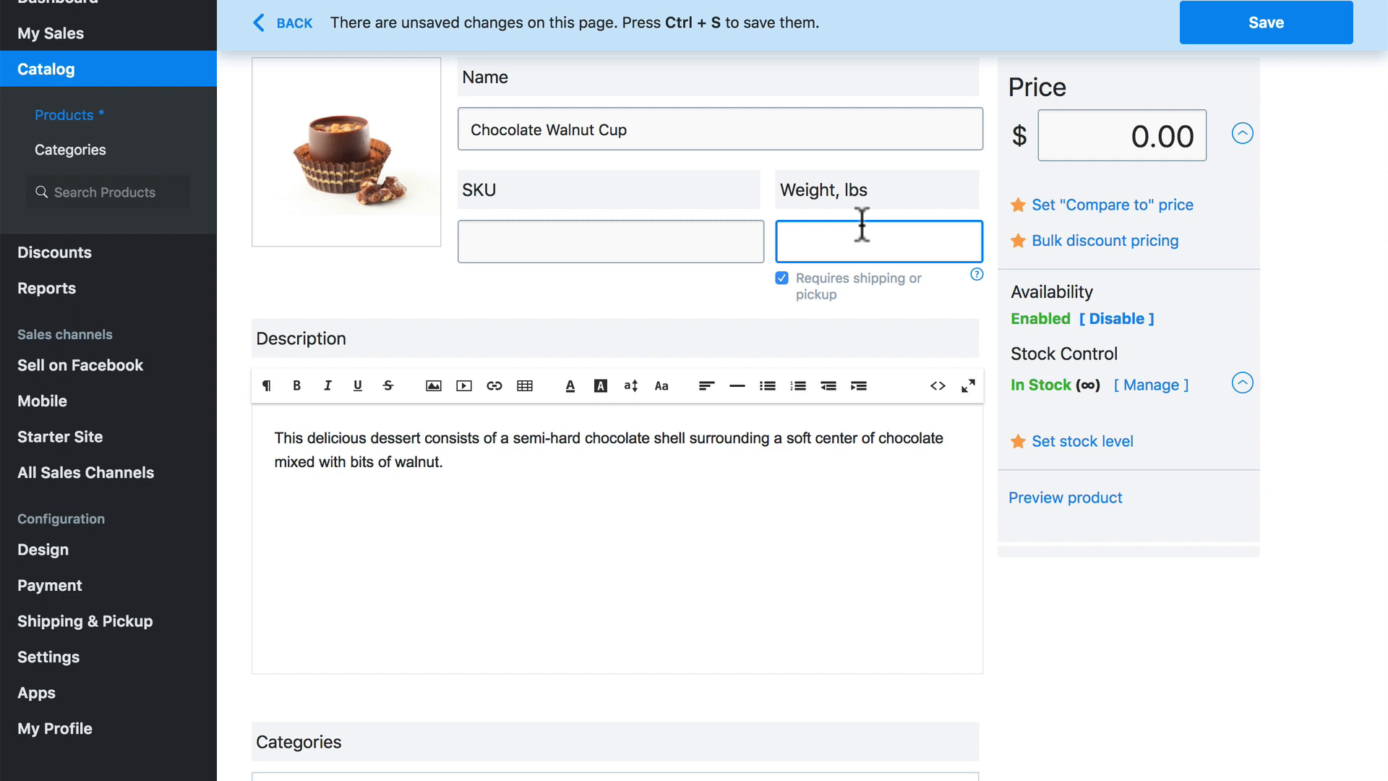
type("0.10")
scroll(1074, 164, "up", 1)
left_click(1130, 183)
left_click_drag(1131, 183, 1201, 194)
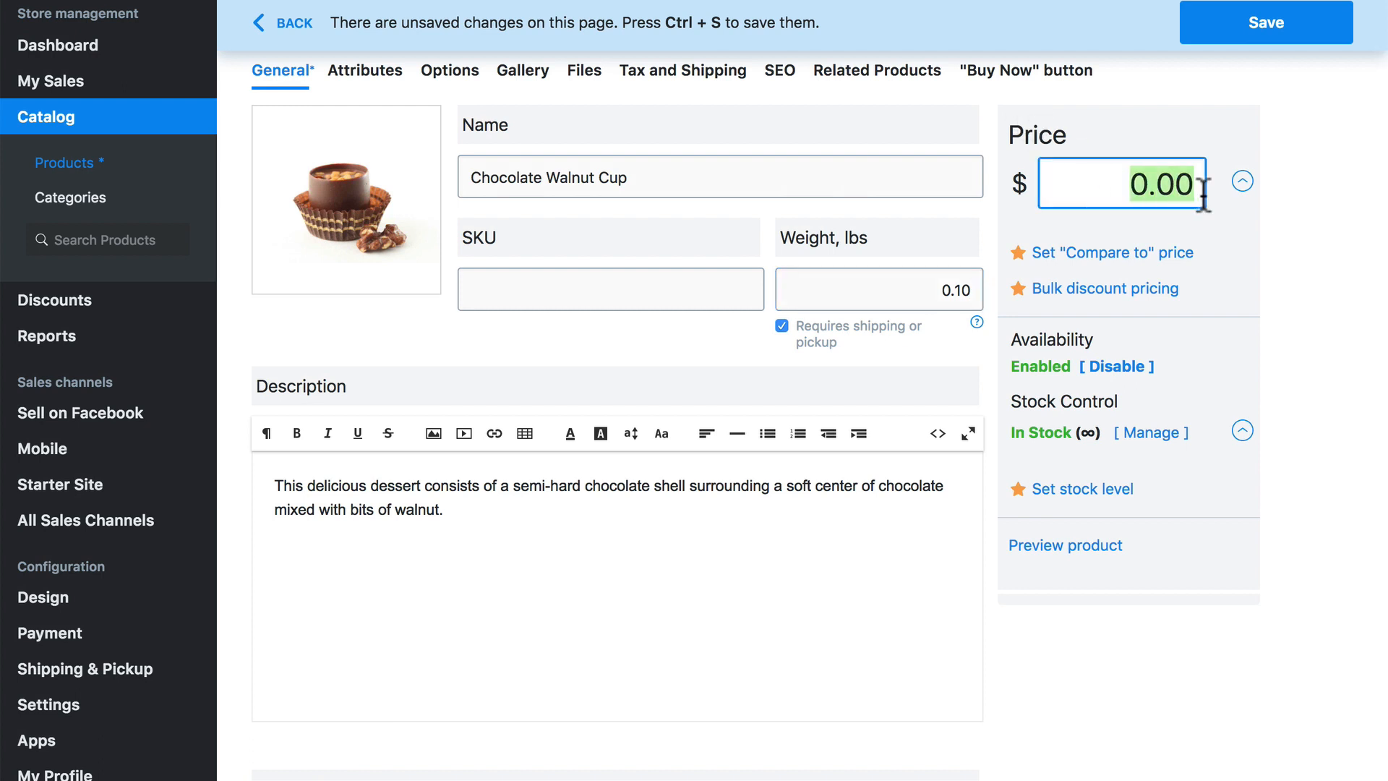
type("2")
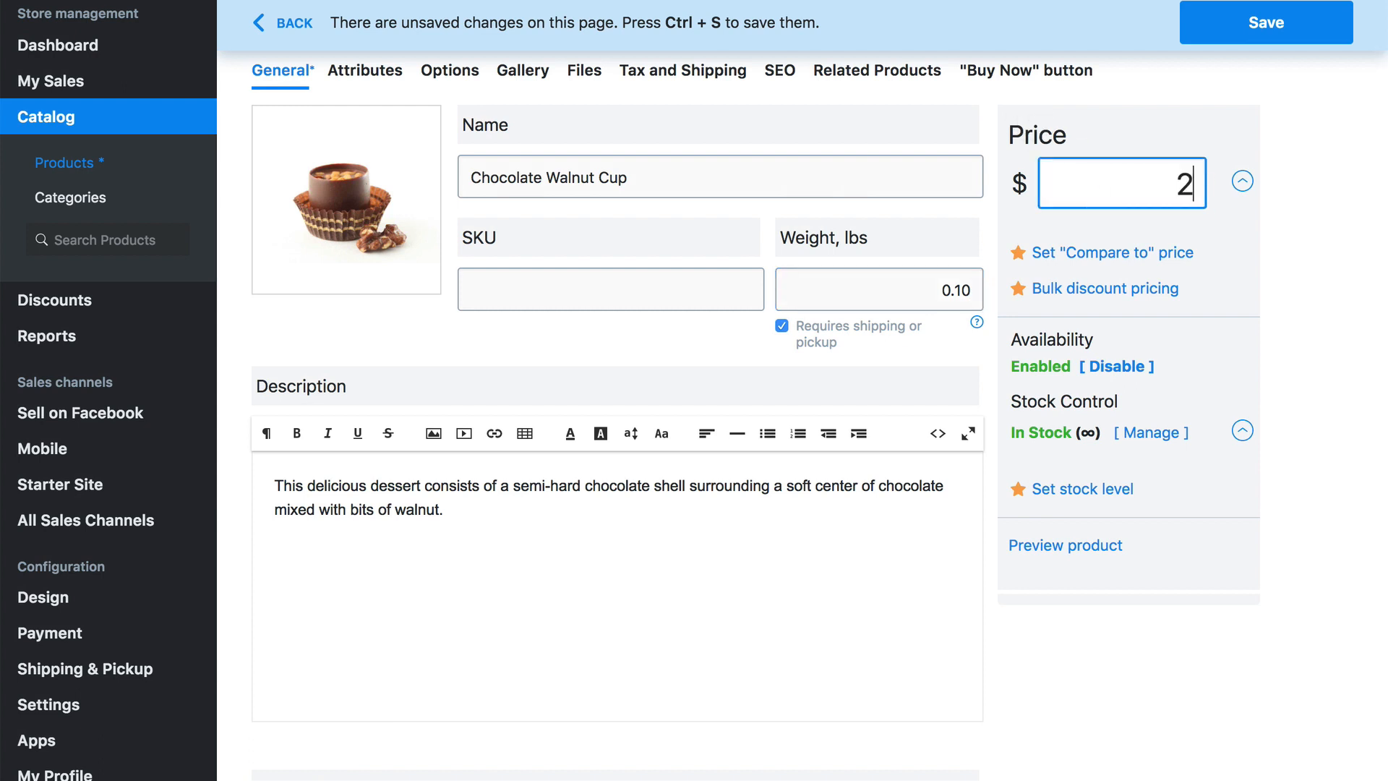
type(".99")
Change the product type in the product's attributes to Chocolate.
left_click(365, 72)
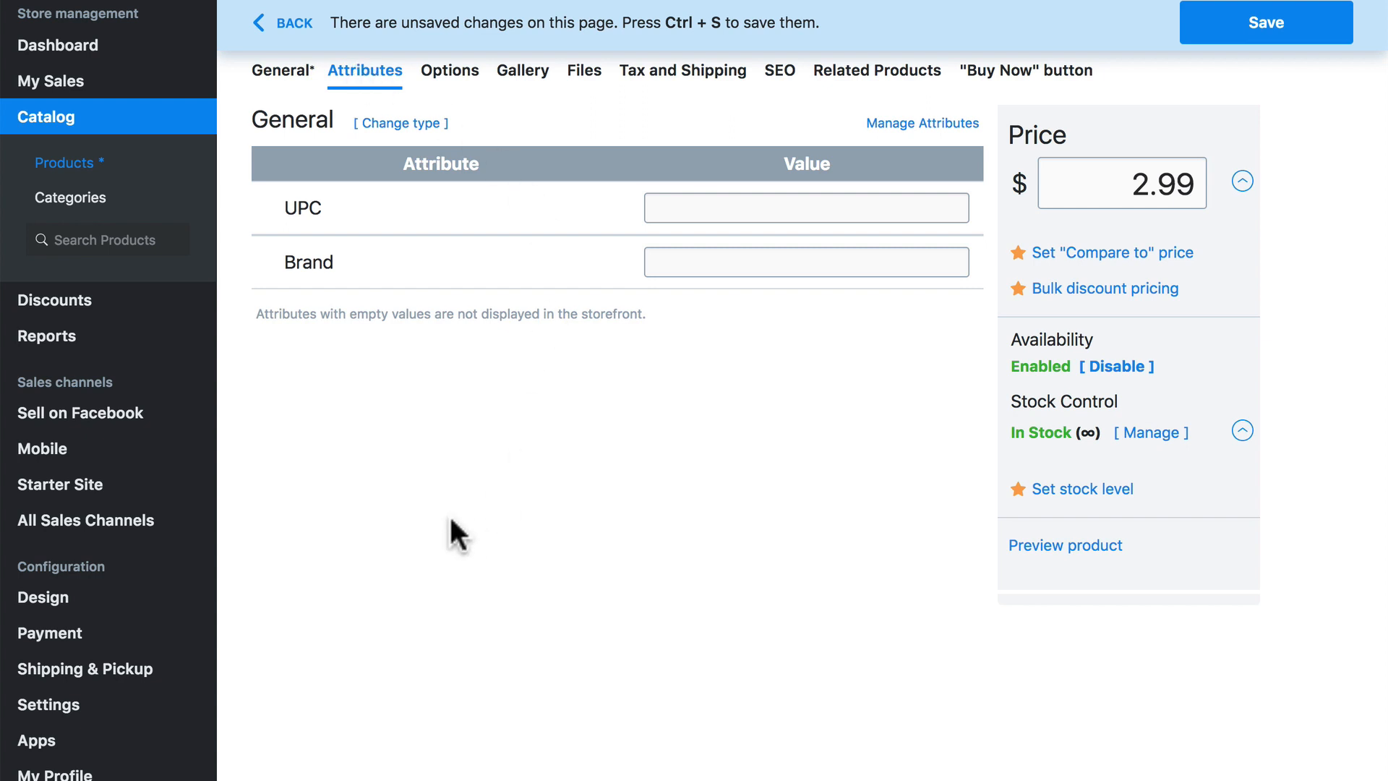
mouse_move(101, 712)
left_click(388, 125)
left_click(326, 124)
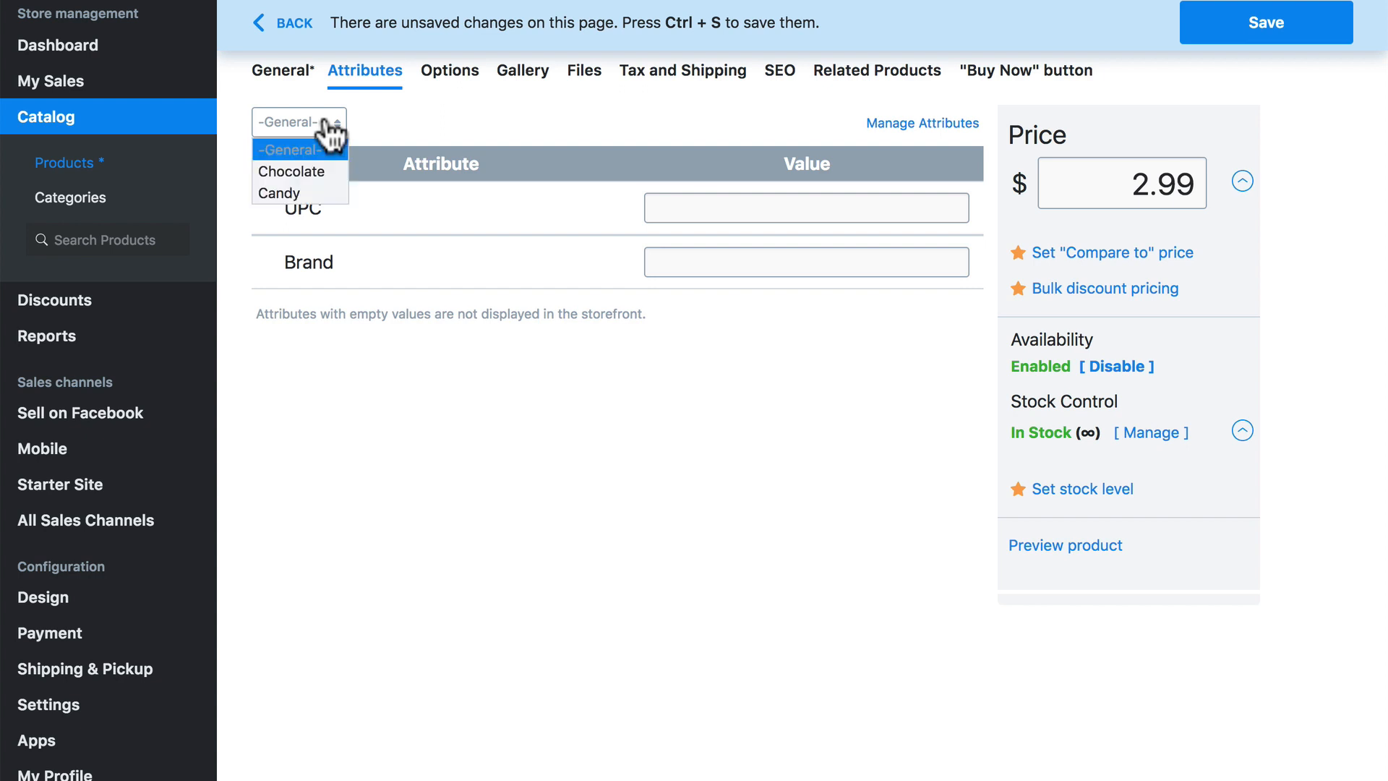
left_click(299, 169)
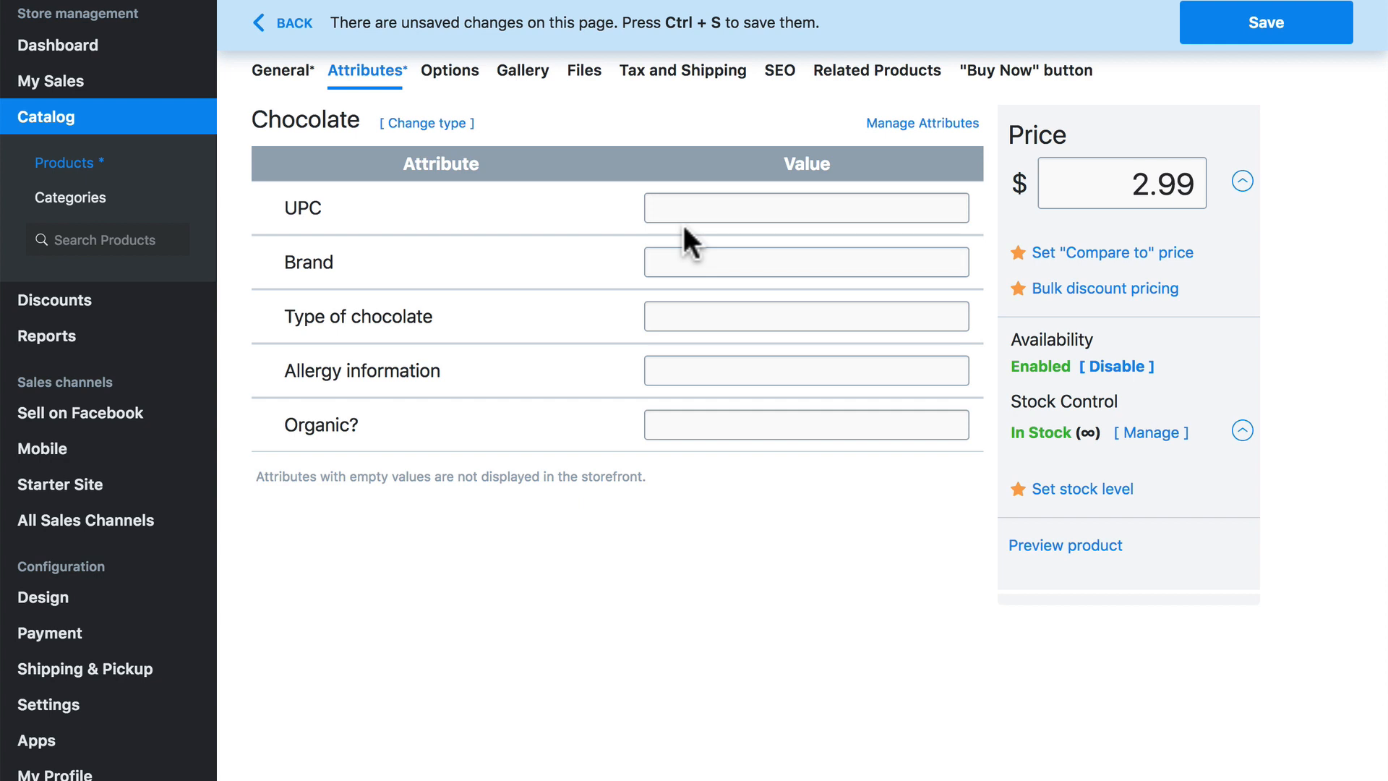
Set Type of chocolate to "Milk", Allergy information to "Contains dairy, nuts, gluten" and Organic? to "No", and save the product.
left_click(684, 318)
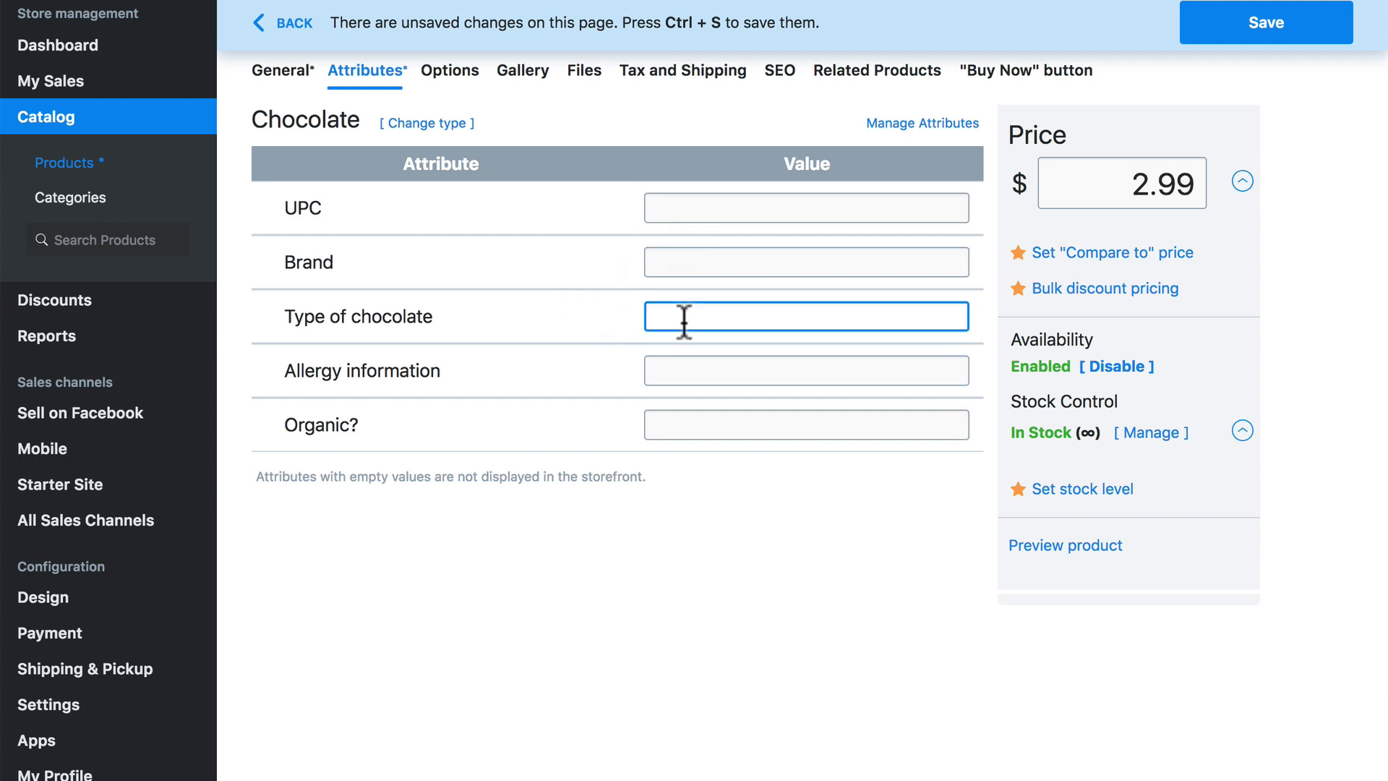
type("Milk")
left_click(671, 357)
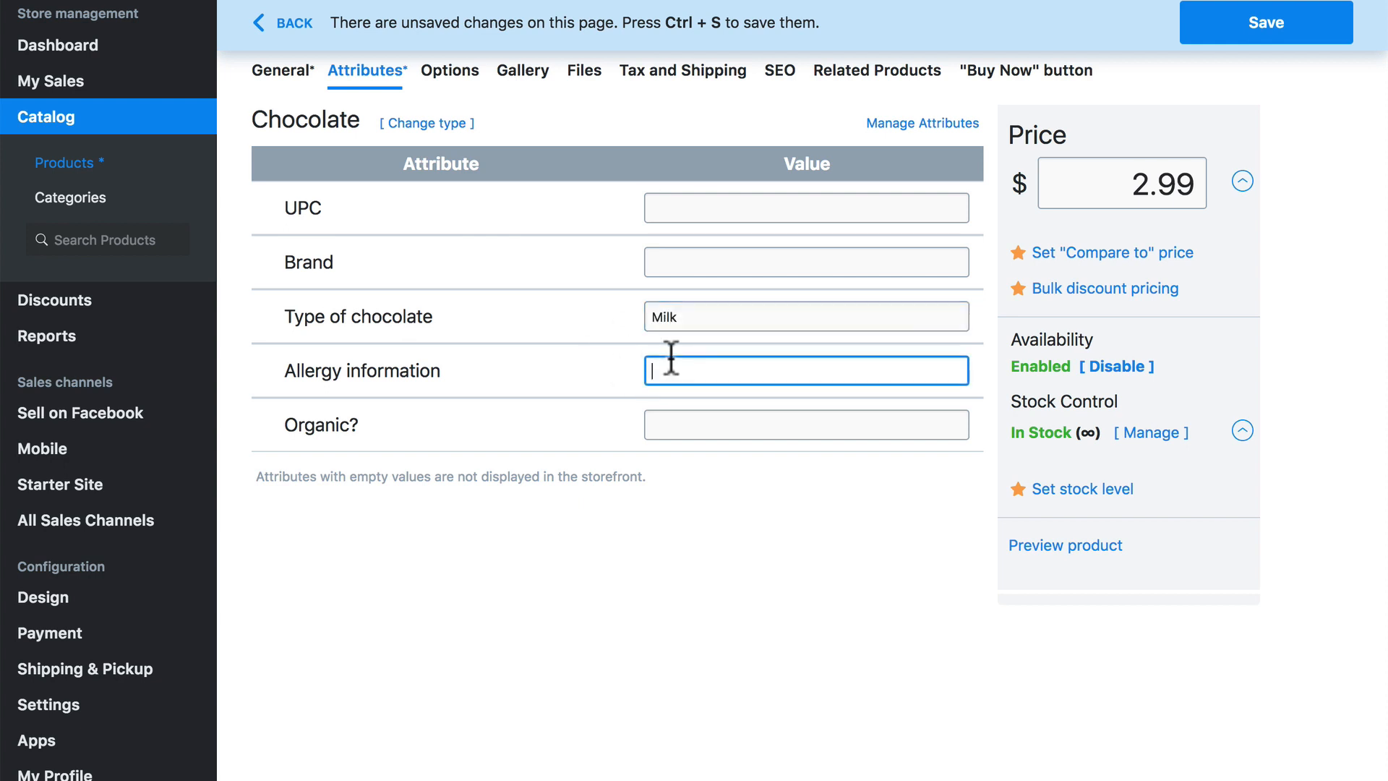
type("Contains dairy, nuts, gluten")
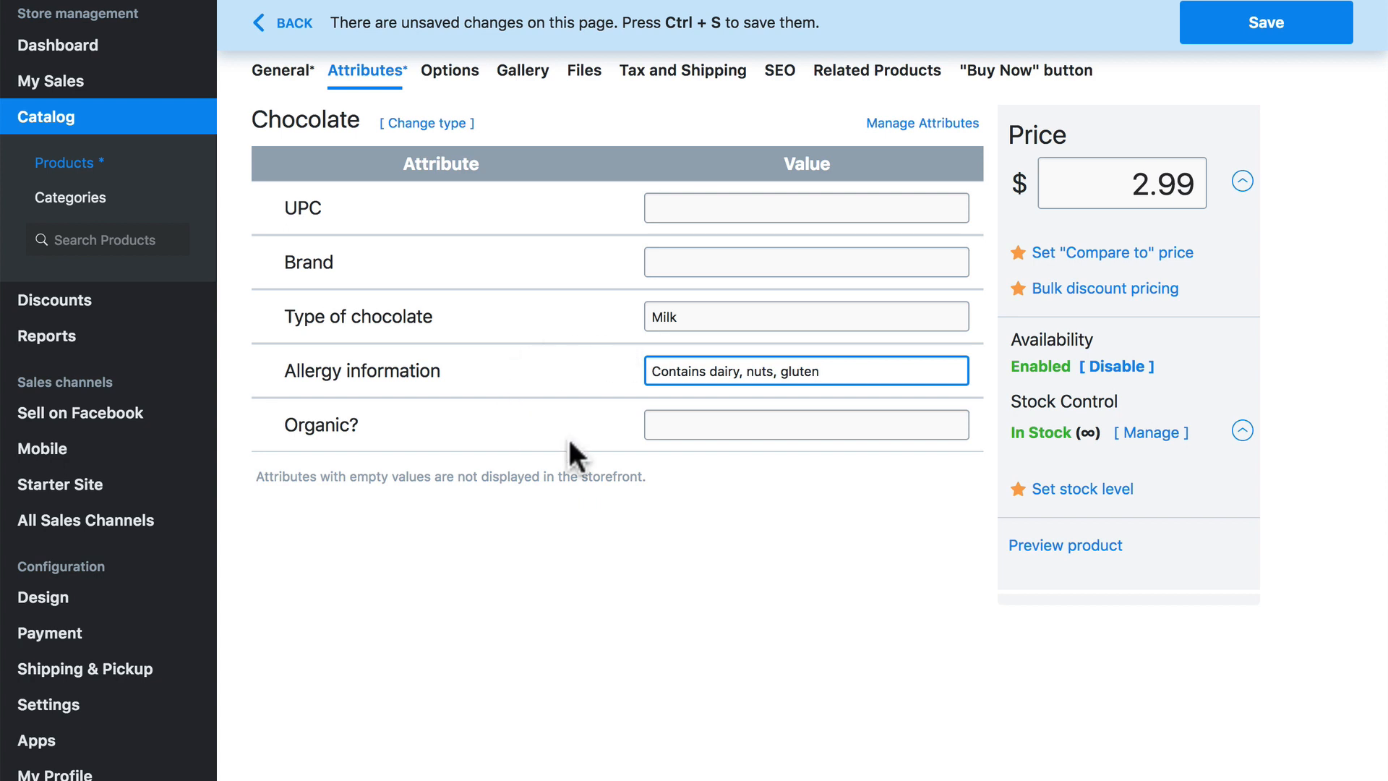
left_click(700, 428)
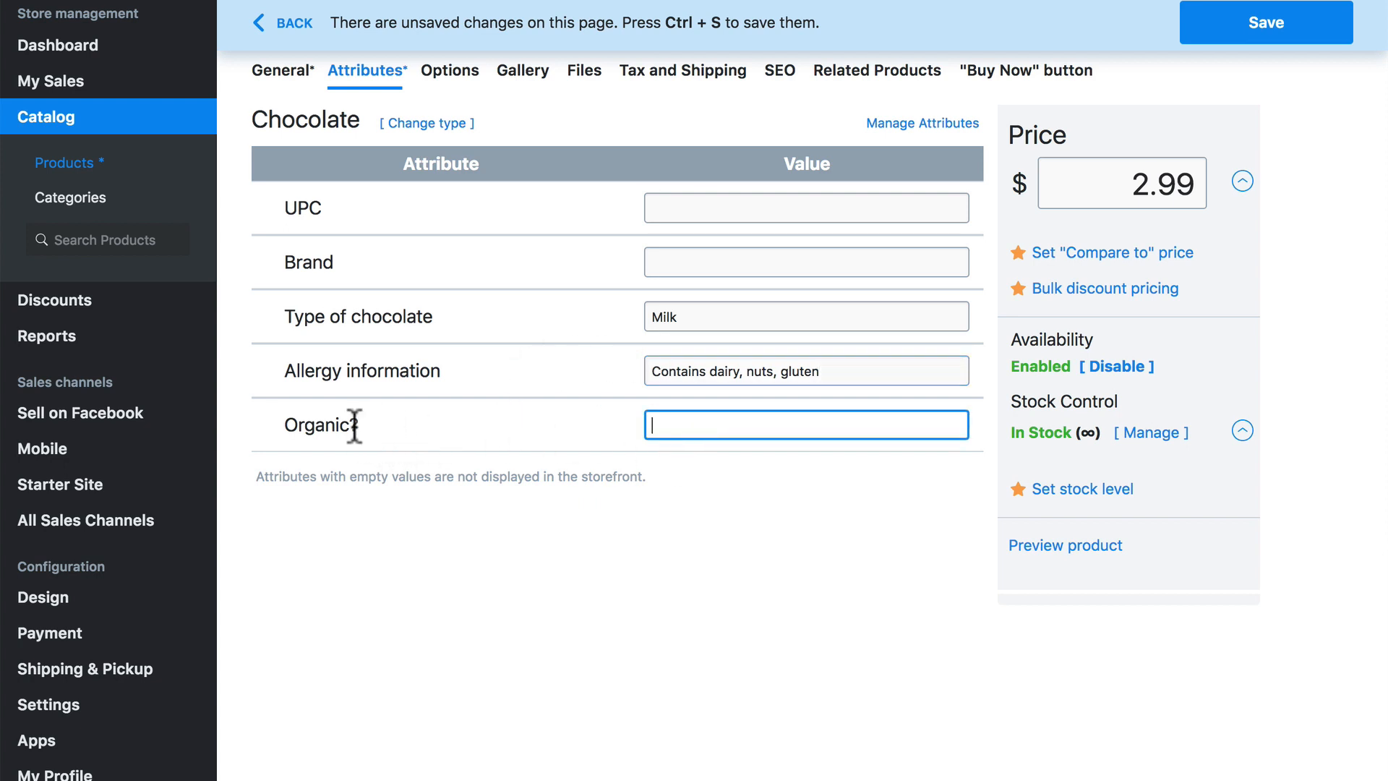
type("No")
left_click(1227, 38)
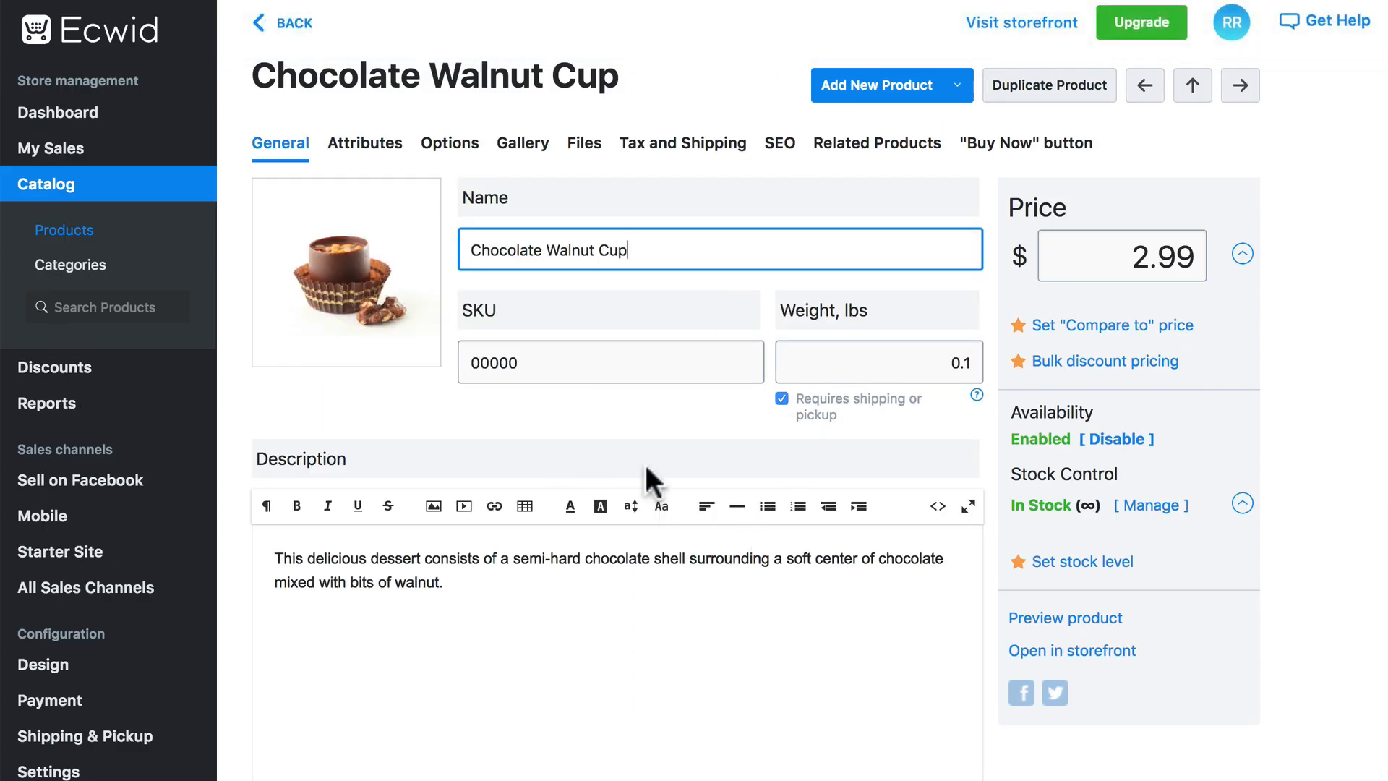
Preview the saved product as it appears in the storefront, close the preview and return to the product list.
left_click(1097, 629)
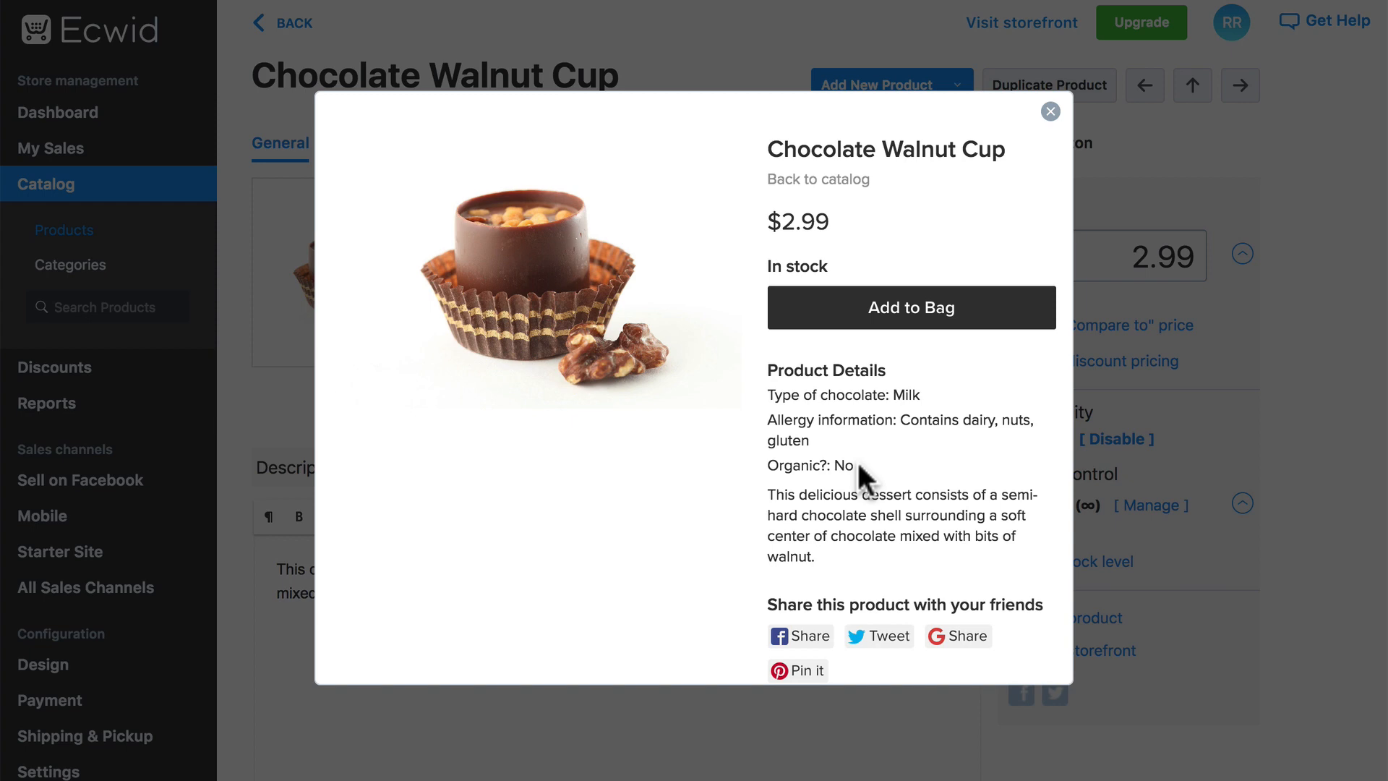
left_click(1050, 111)
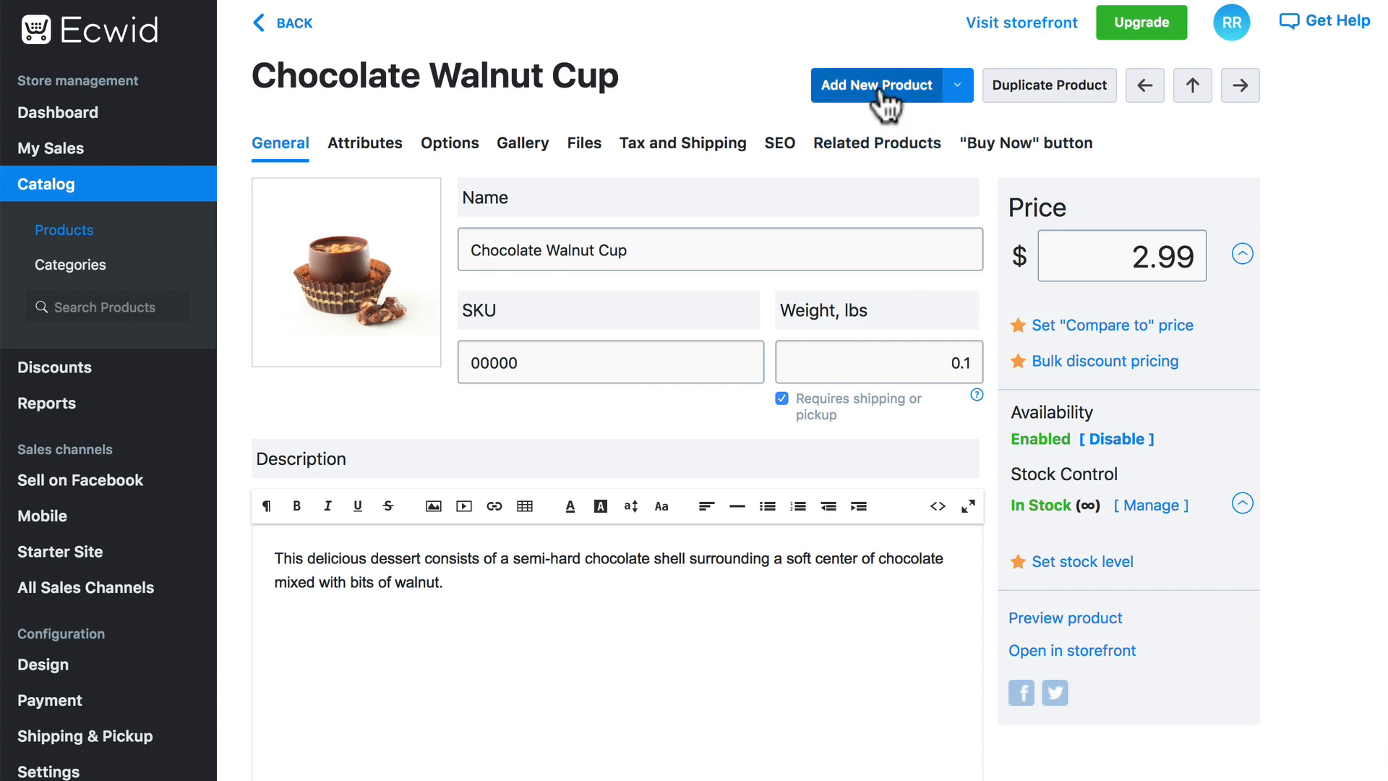
left_click(293, 23)
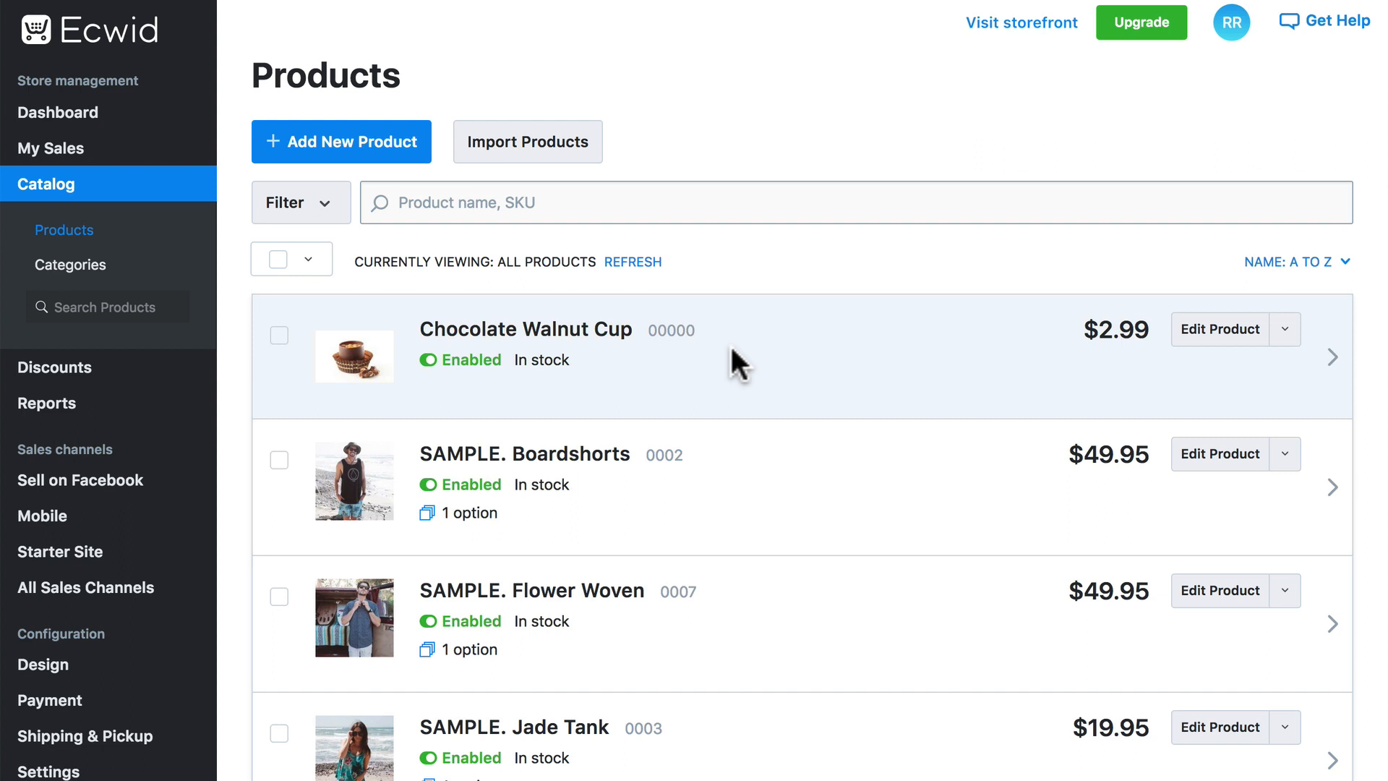
Look through the catalog's product list to review the new product and the sample products.
scroll(730, 344, "down", 1)
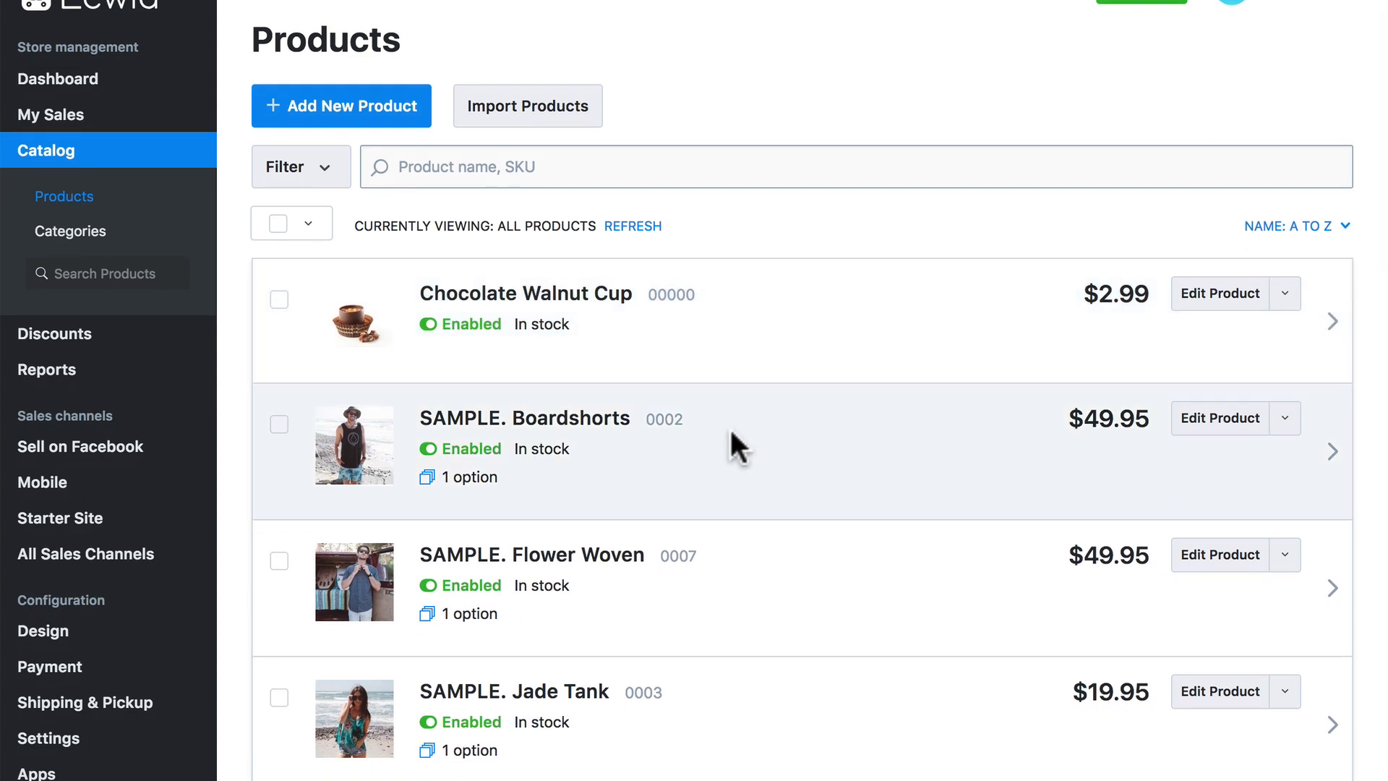
scroll(772, 431, "down", 4)
scroll(772, 431, "down", 5)
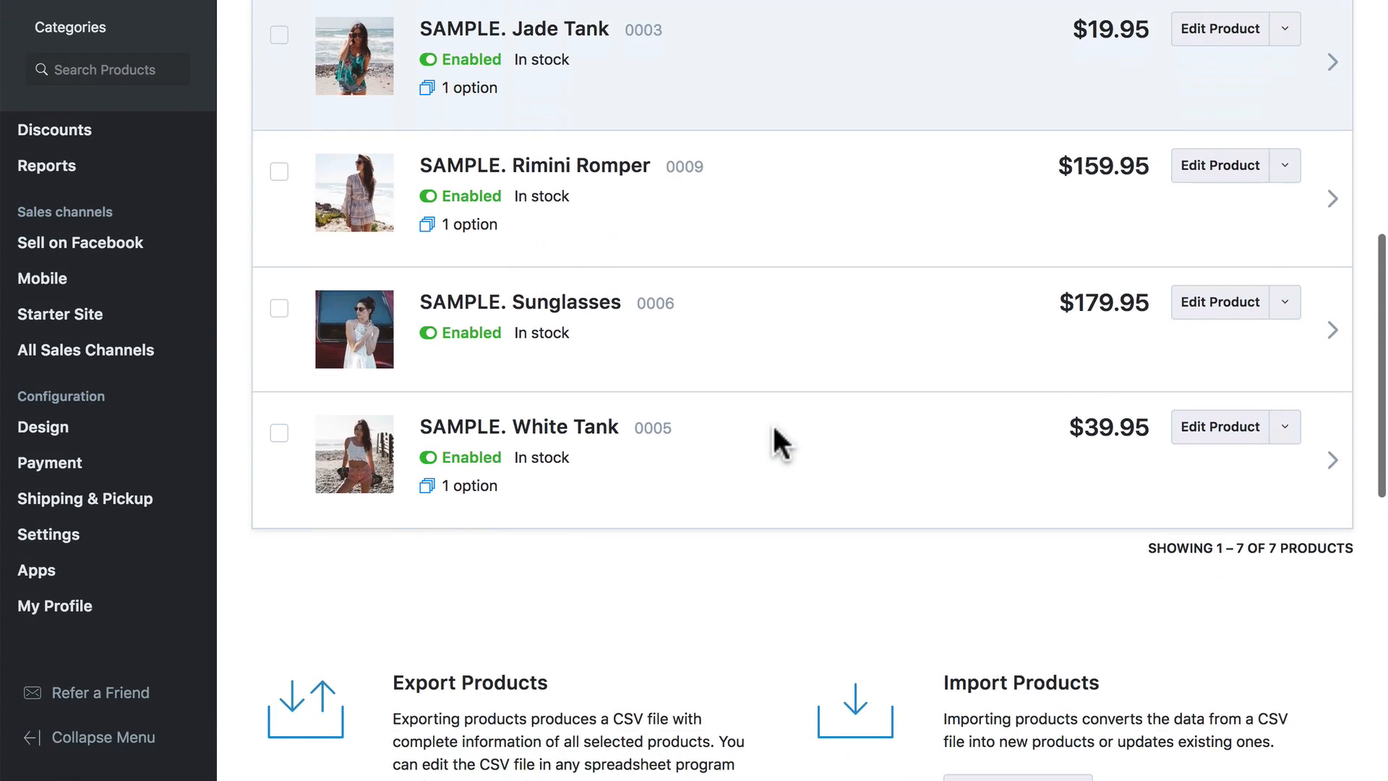
scroll(773, 429, "up", 7)
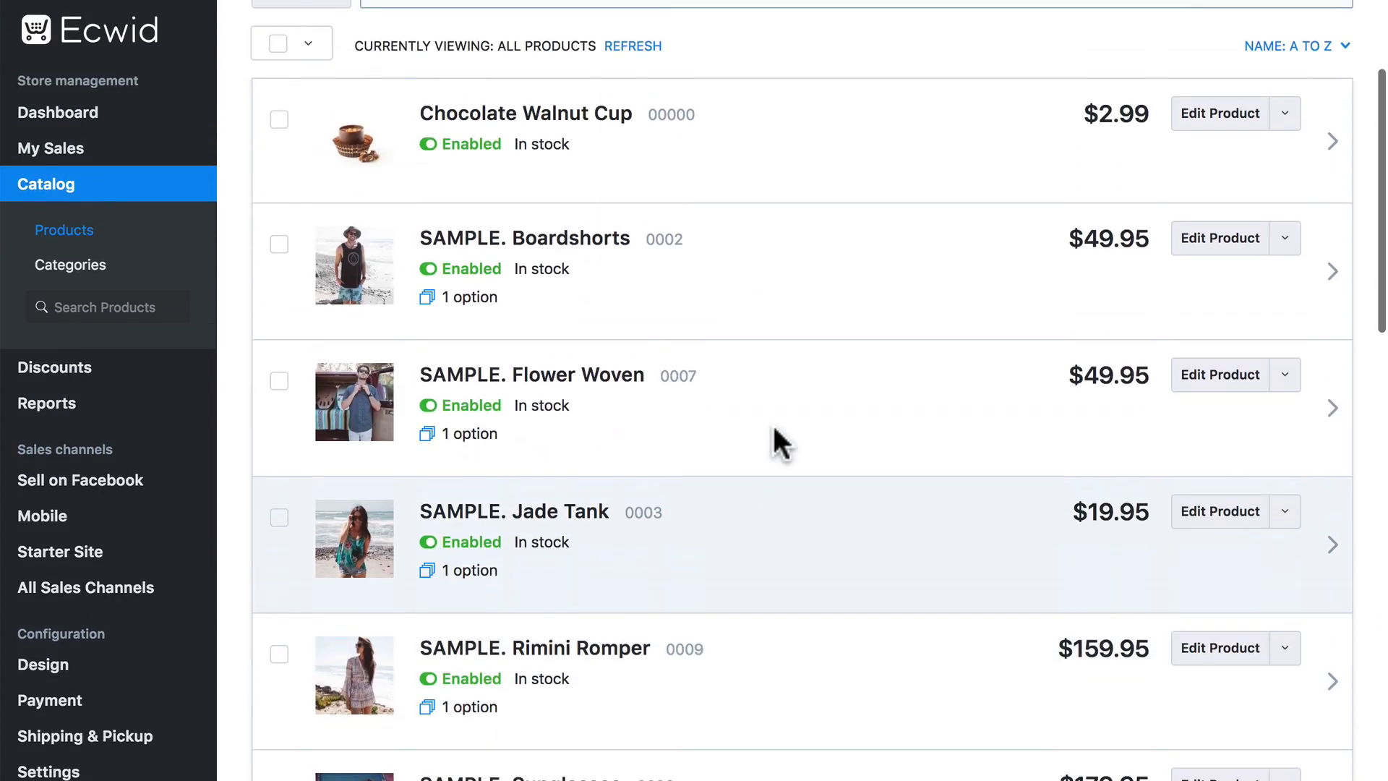
scroll(772, 426, "up", 3)
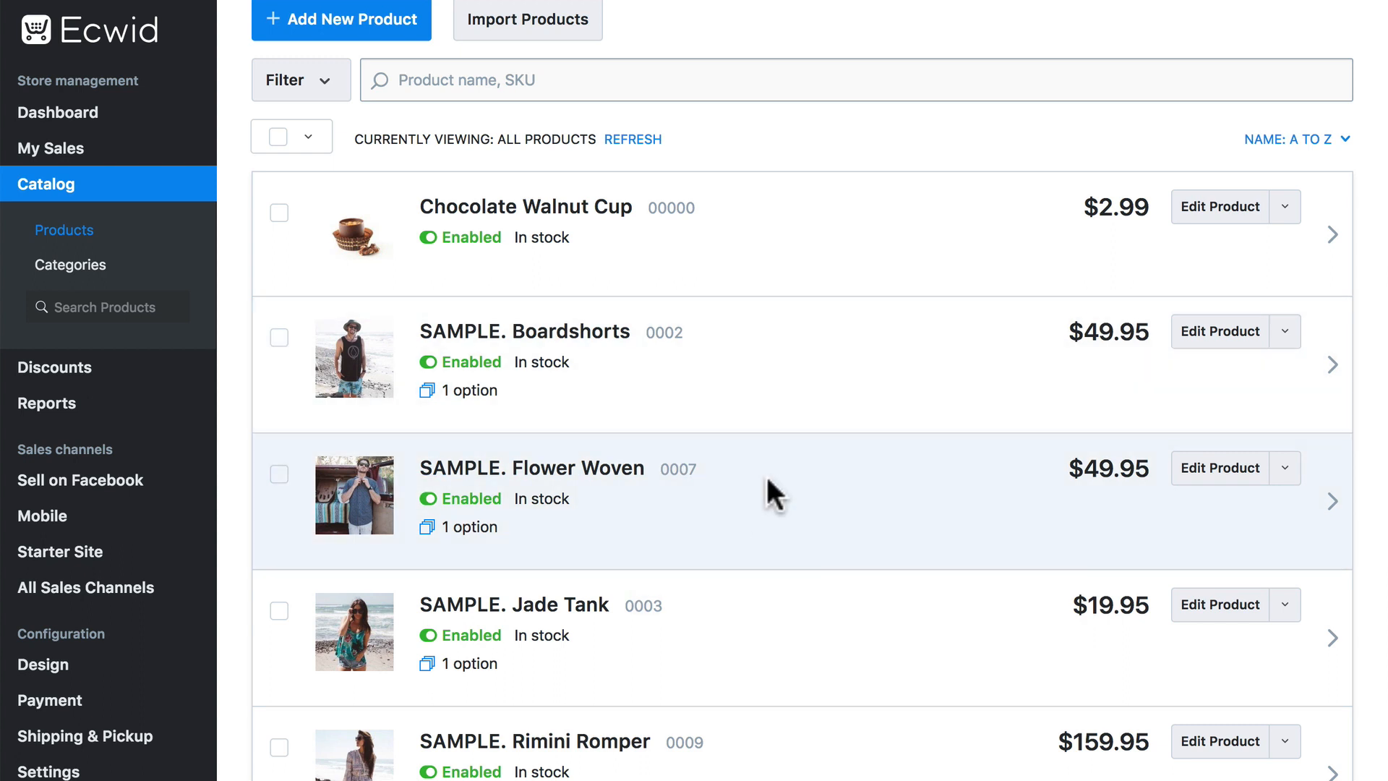
scroll(762, 462, "down", 2)
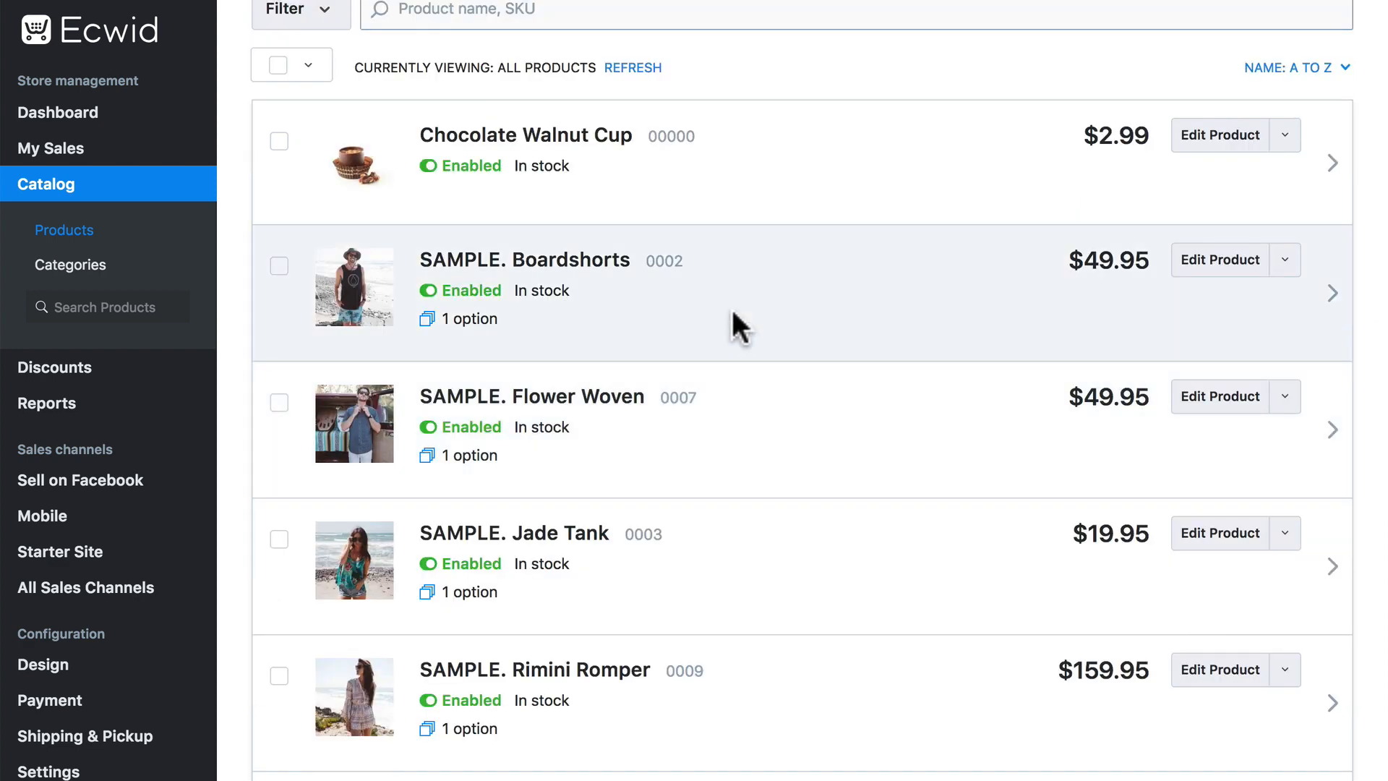
left_click(430, 290)
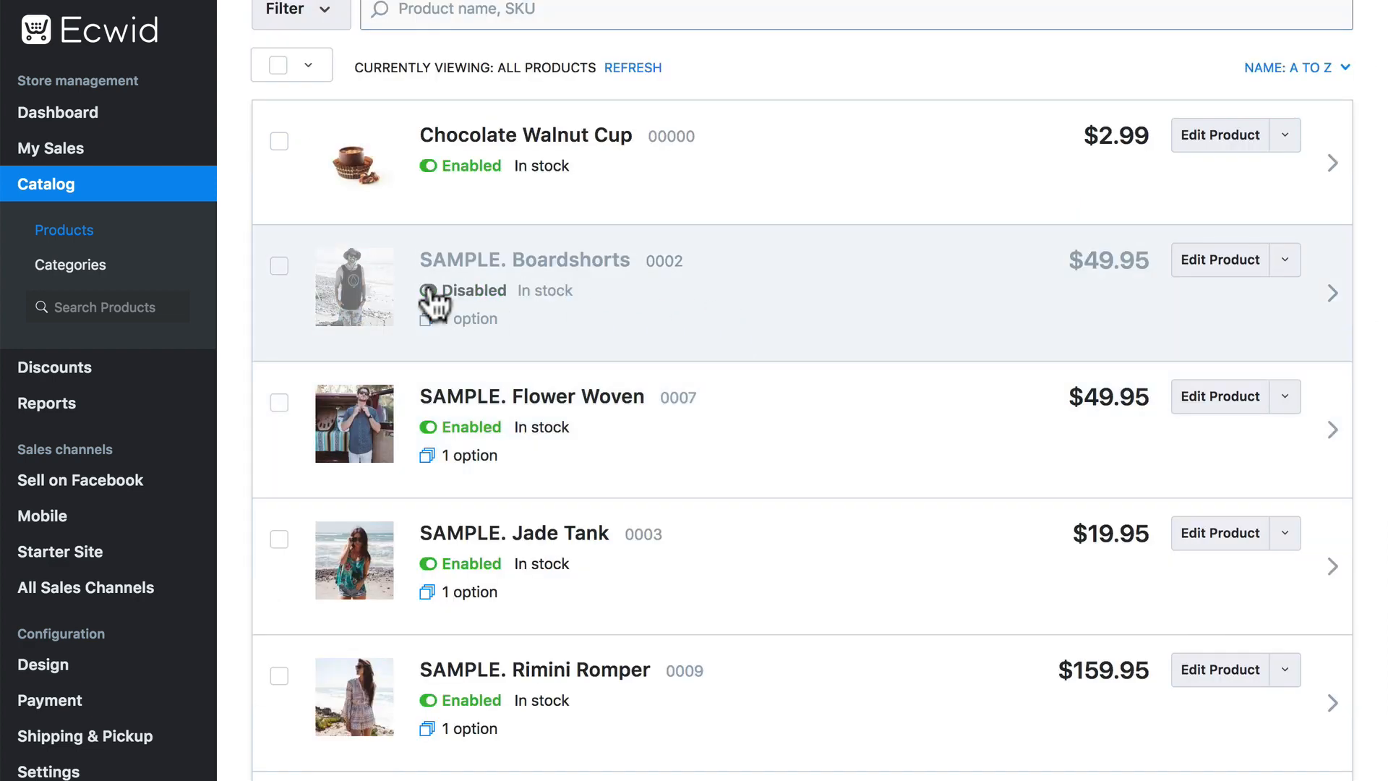
left_click(429, 290)
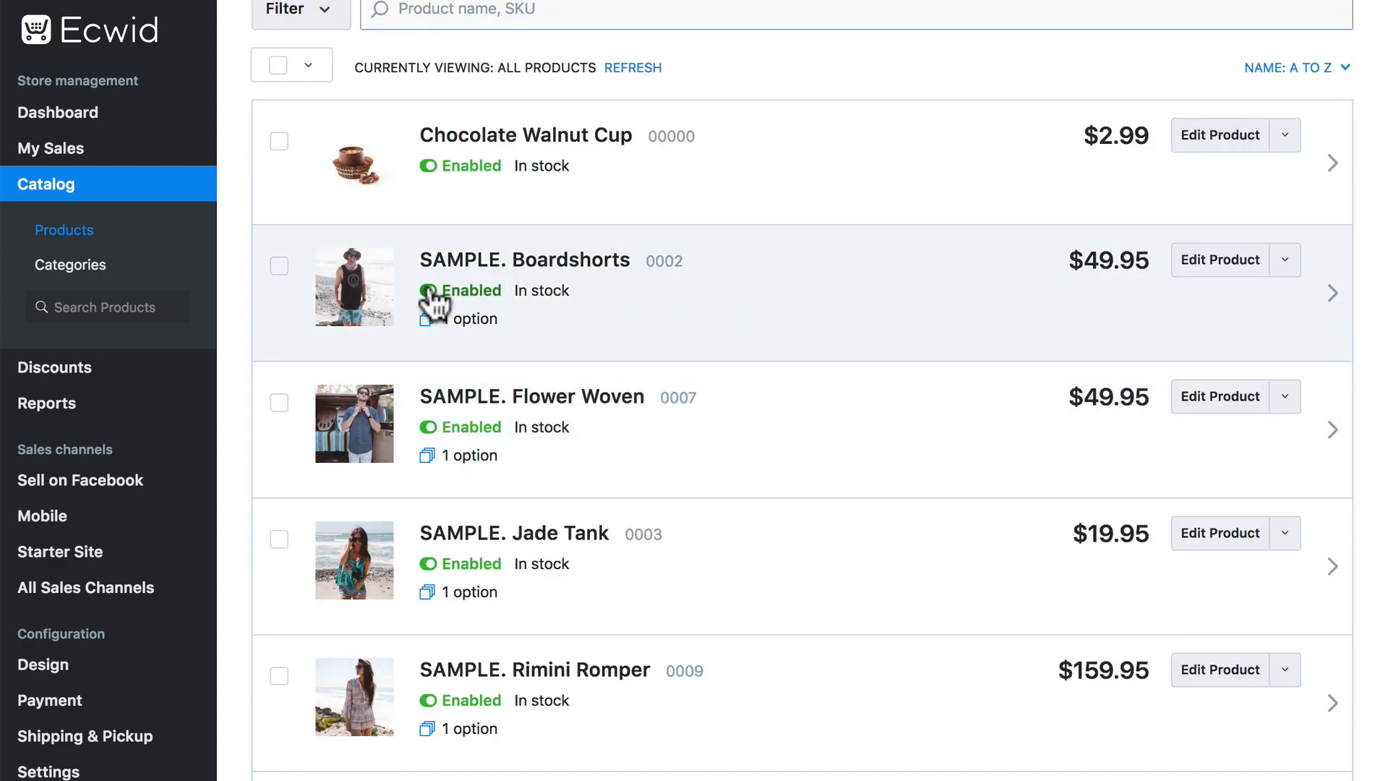
left_click(1290, 267)
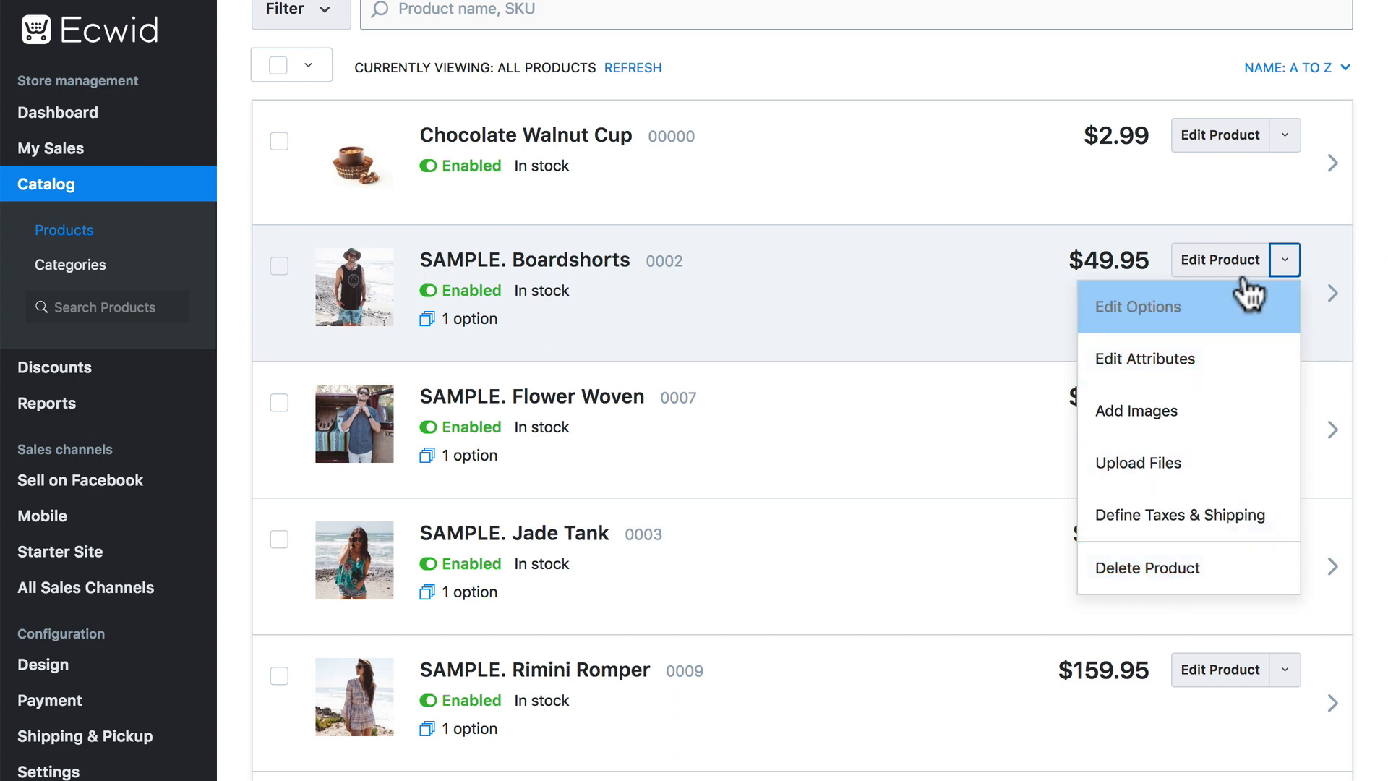
left_click(1283, 261)
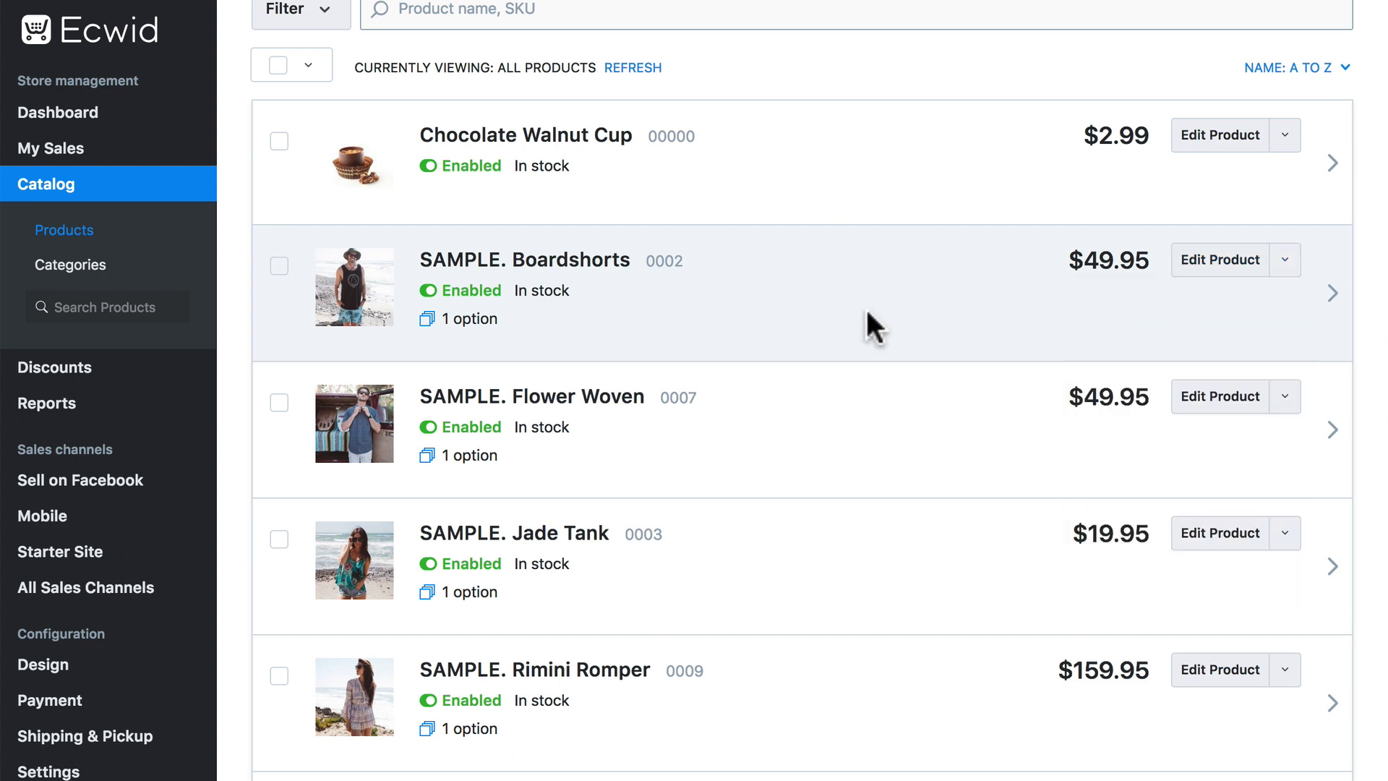
Disable the SAMPLE. Boardshorts and SAMPLE. Flower Woven products in the product list.
left_click(429, 290)
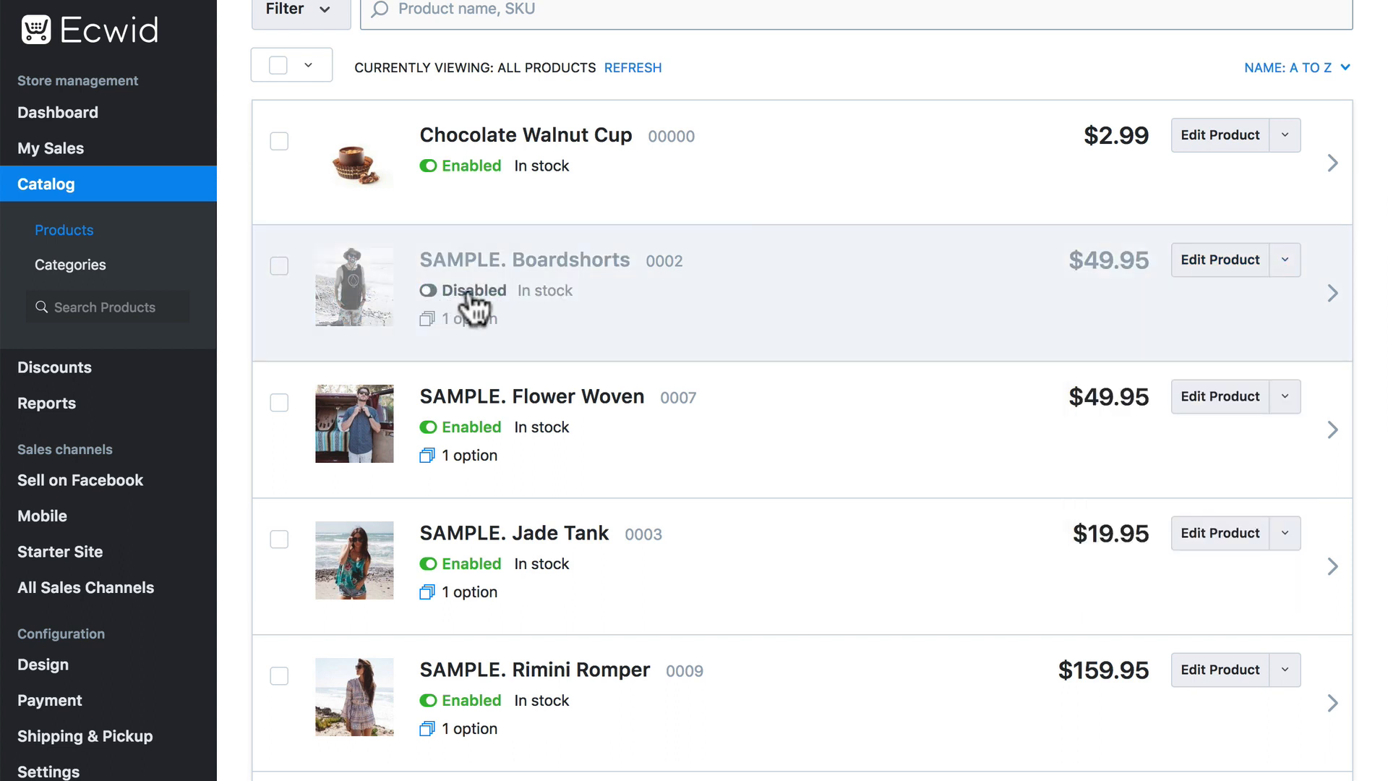
left_click(429, 428)
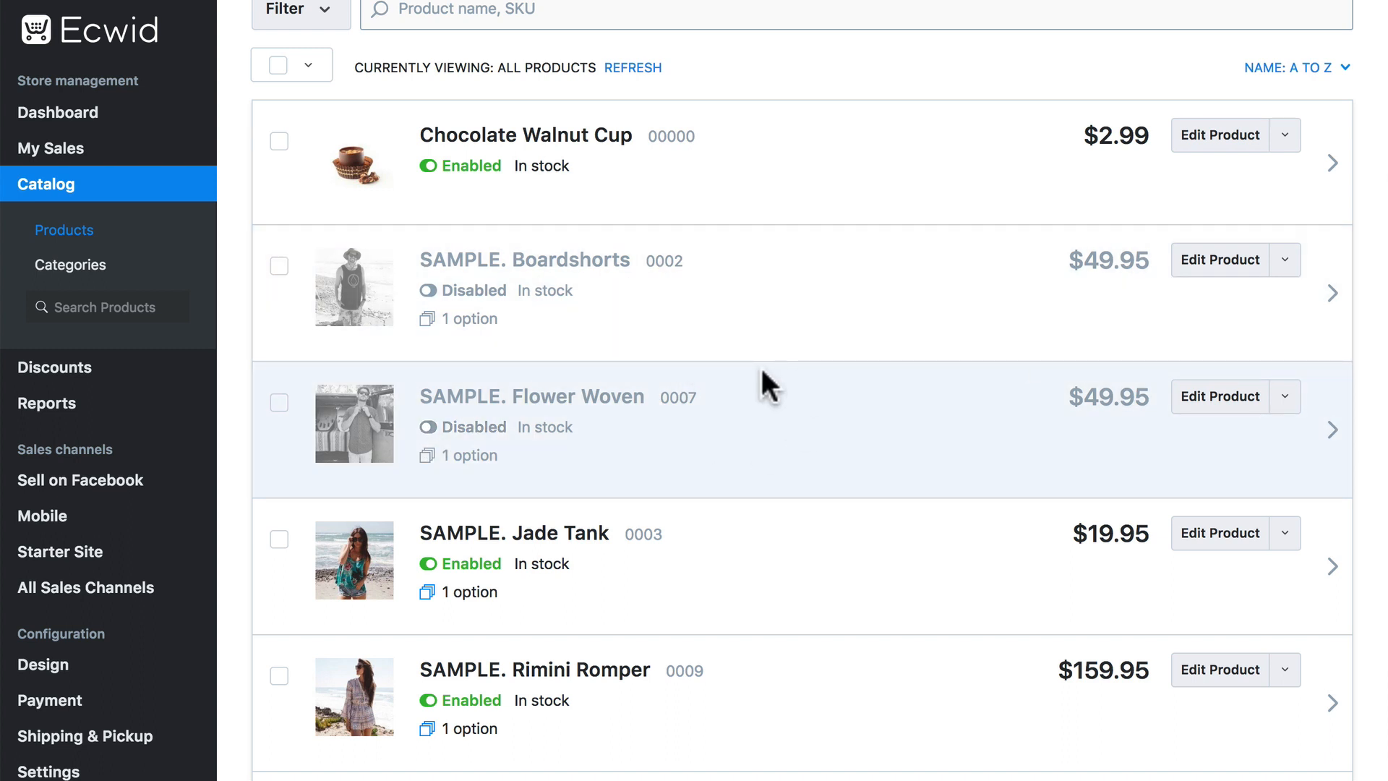
Delete the SAMPLE. Jade Tank product from the catalog and confirm the deletion.
scroll(760, 366, "down", 5)
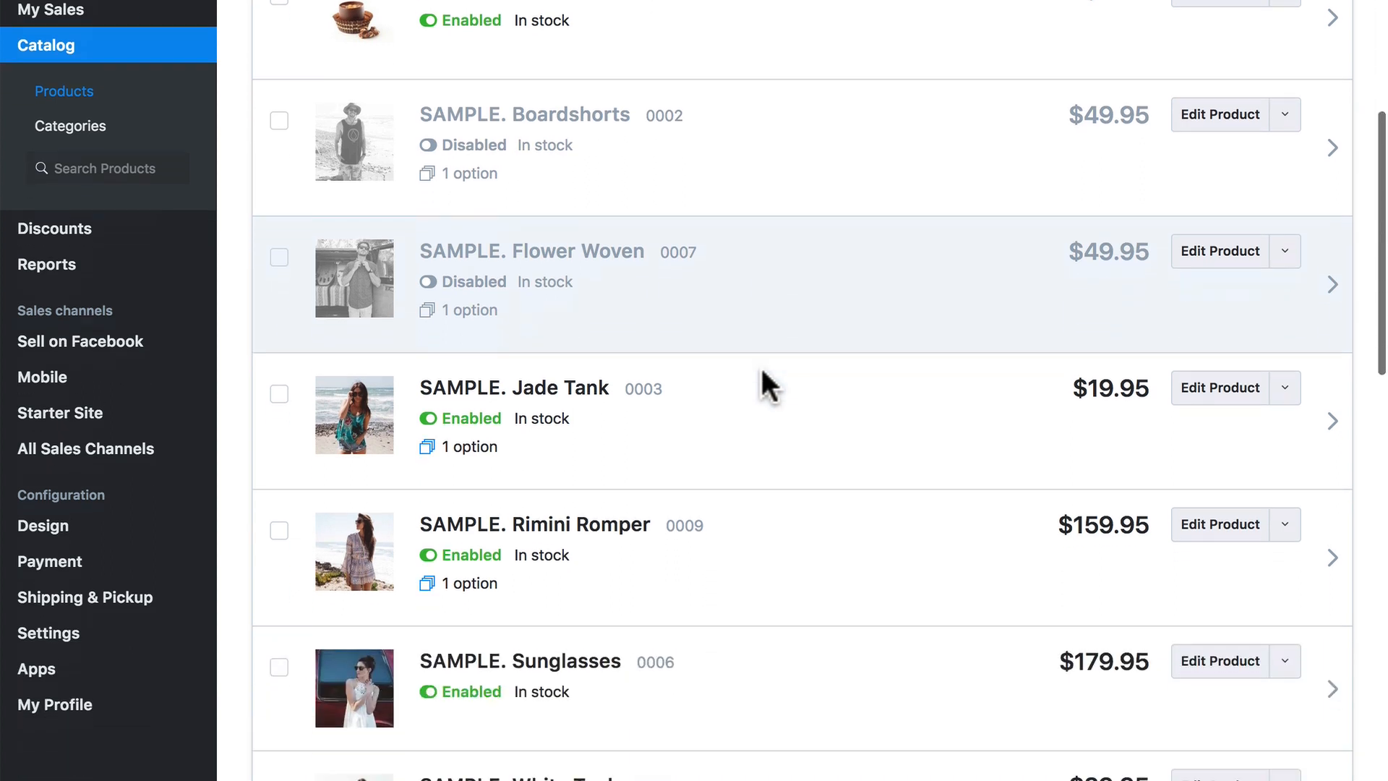
left_click(1284, 351)
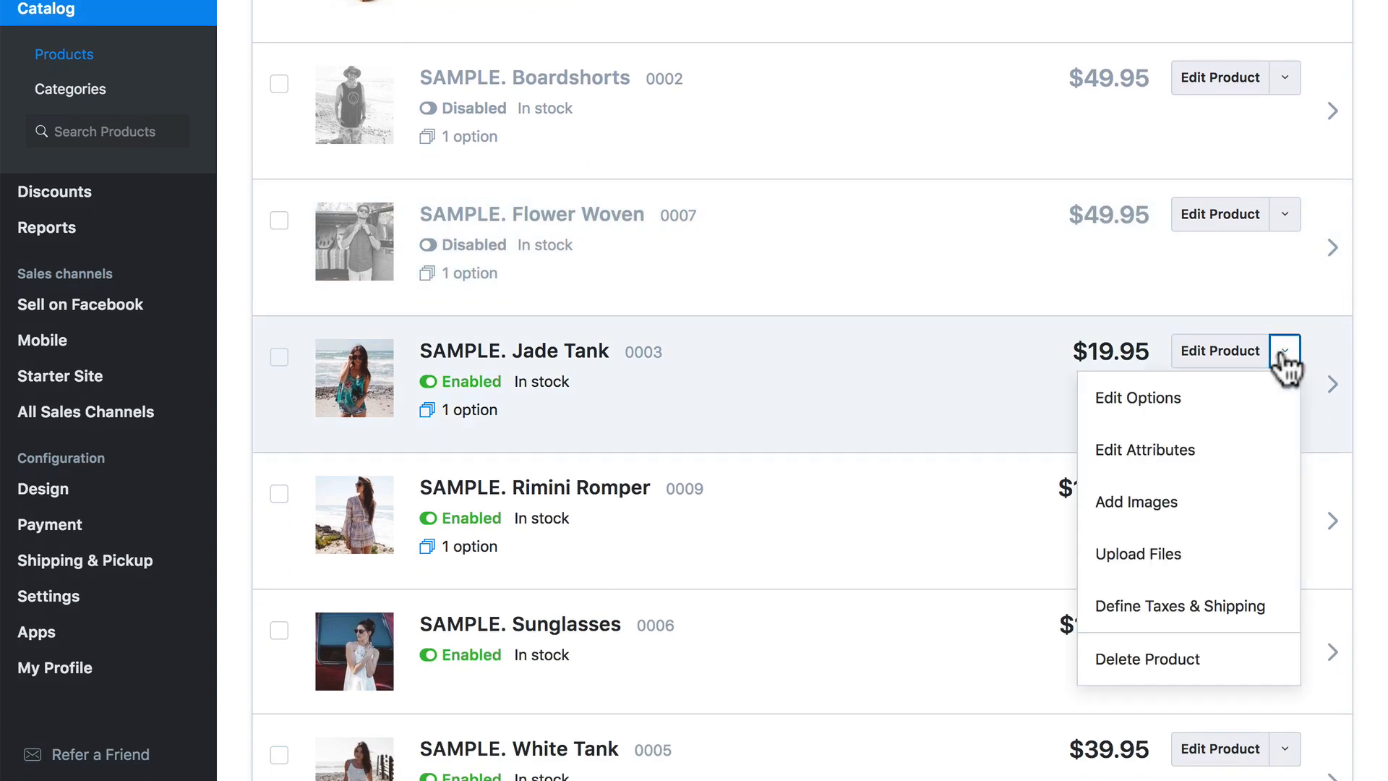
left_click(1120, 654)
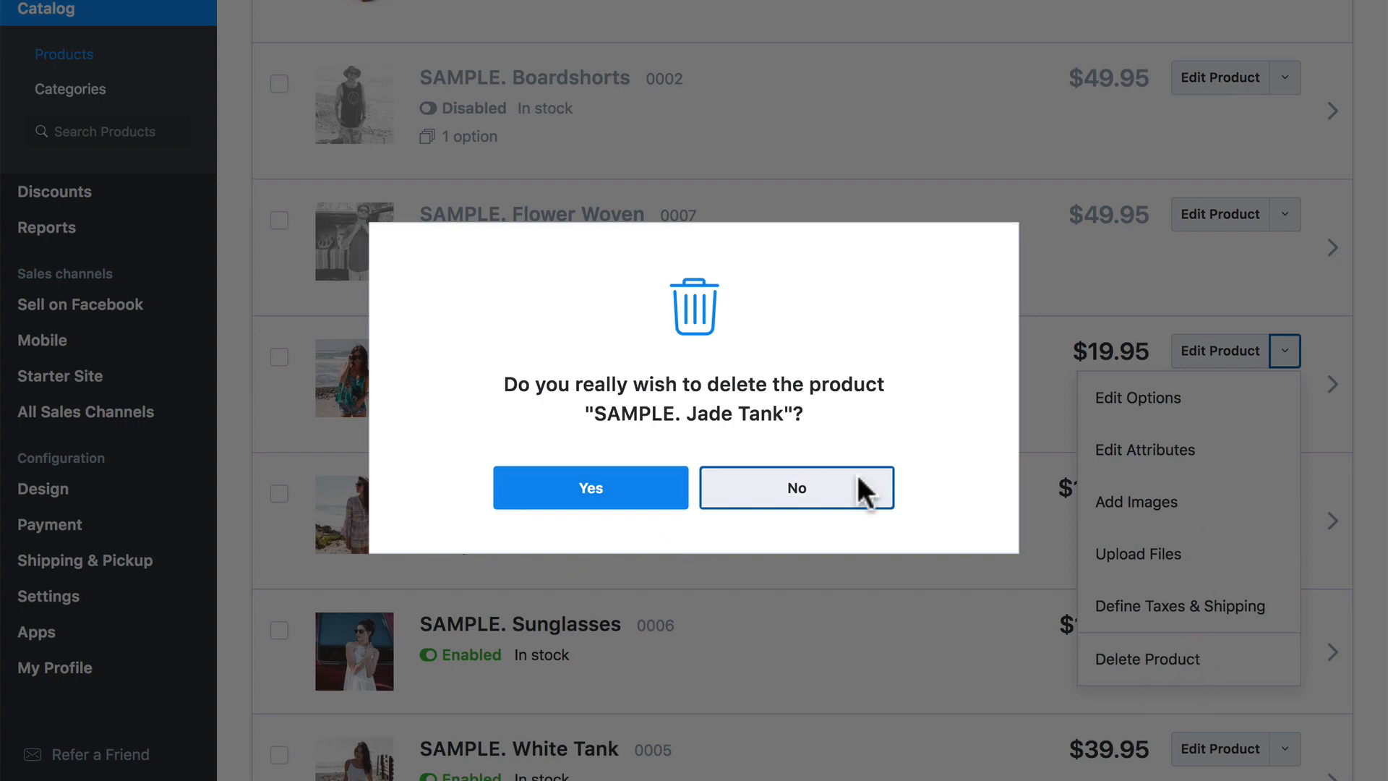
left_click(620, 497)
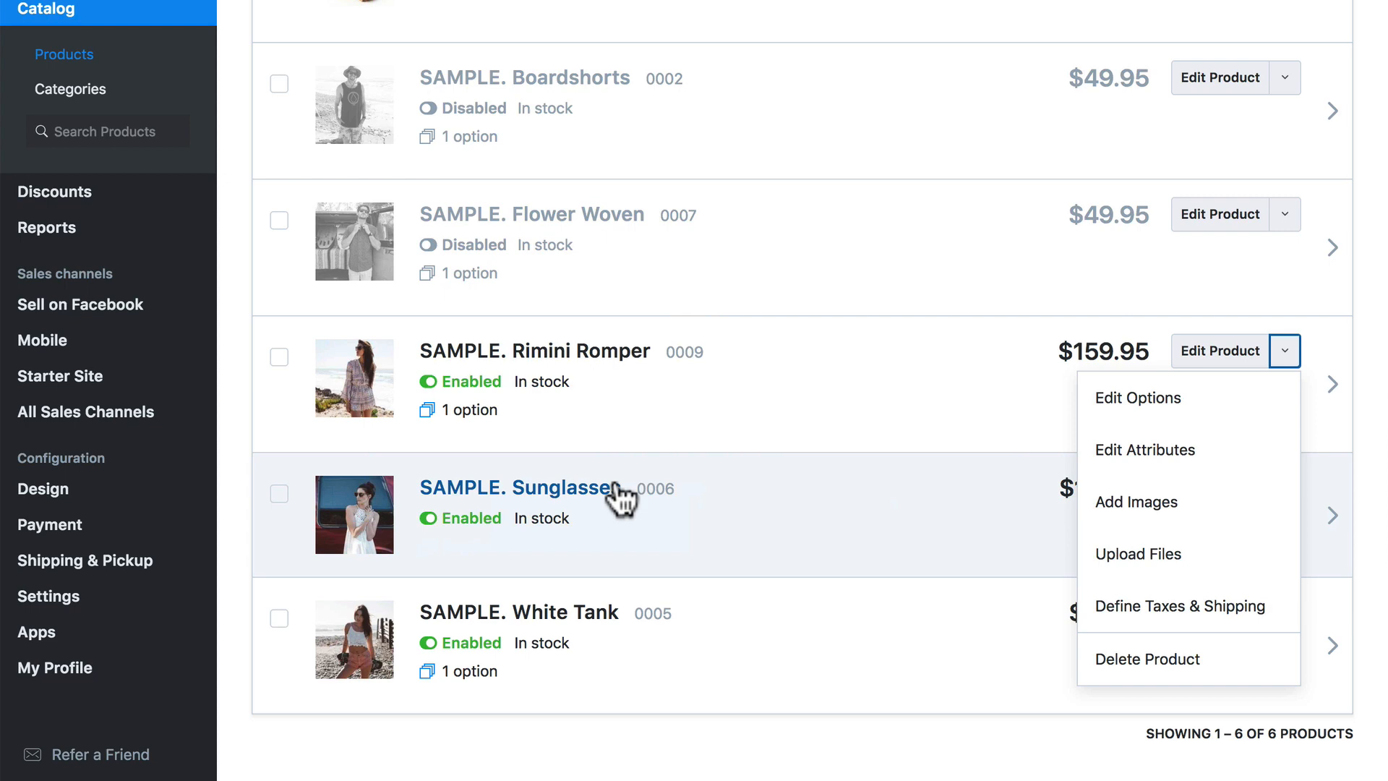
Bulk delete the SAMPLE. Rimini Romper, SAMPLE. Sunglasses and SAMPLE. White Tank products from the catalog, confirming the removal.
left_click(279, 357)
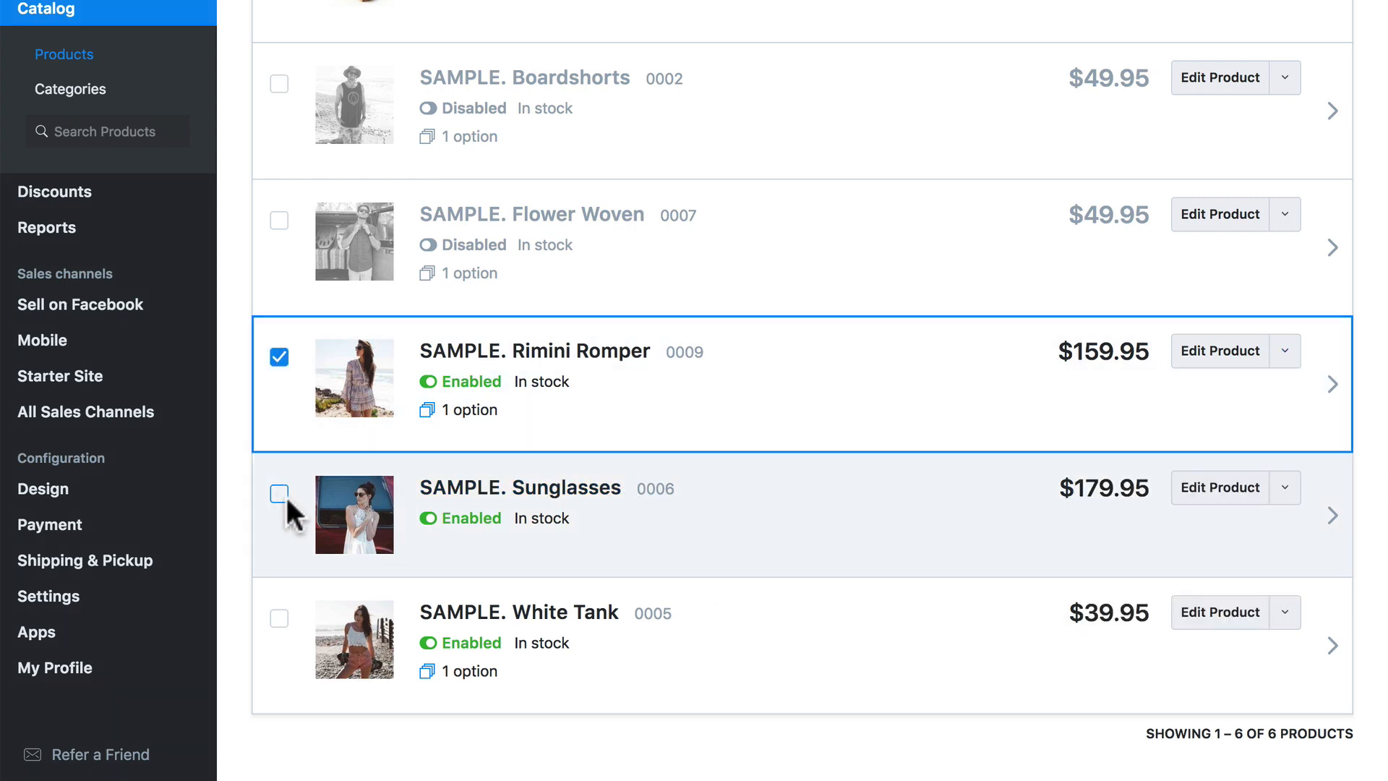
left_click(279, 493)
left_click(279, 618)
scroll(752, 636, "down", 3)
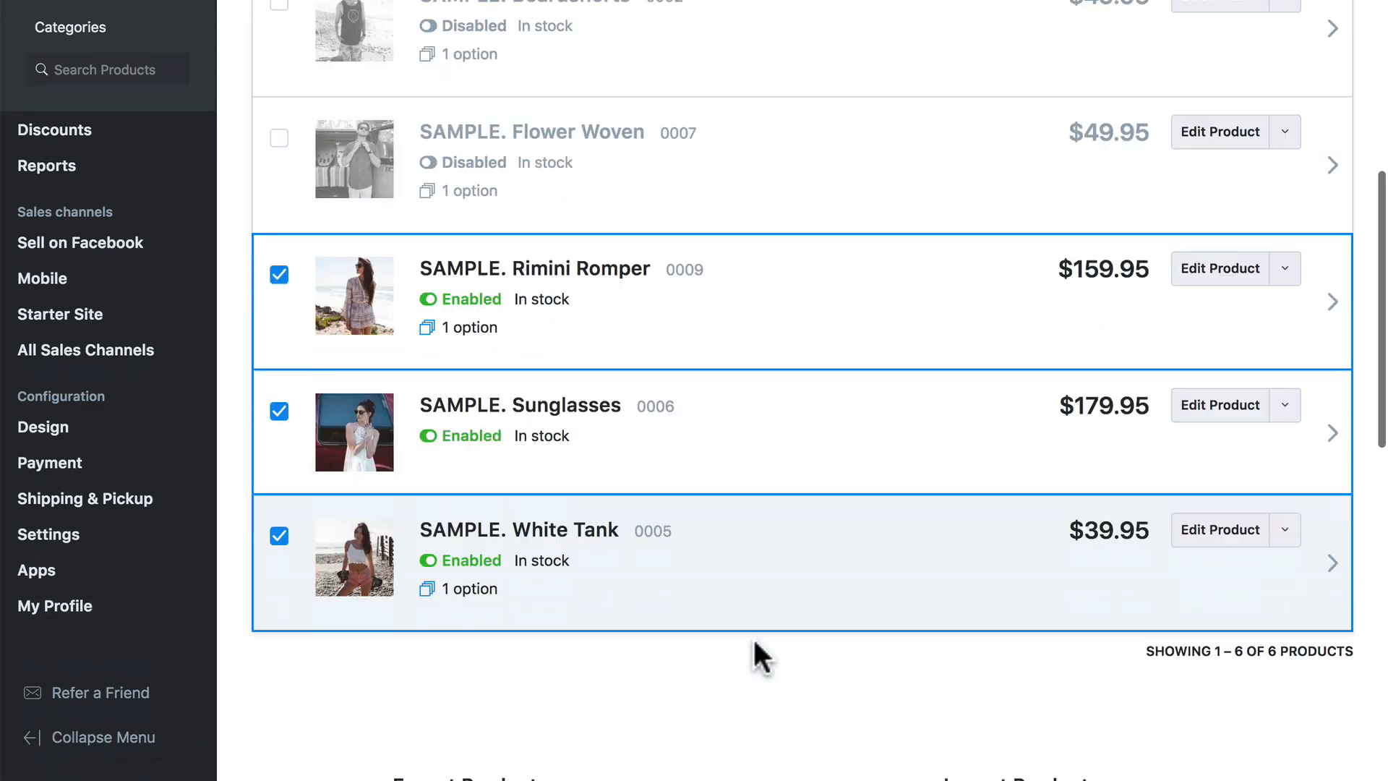
scroll(752, 636, "up", 5)
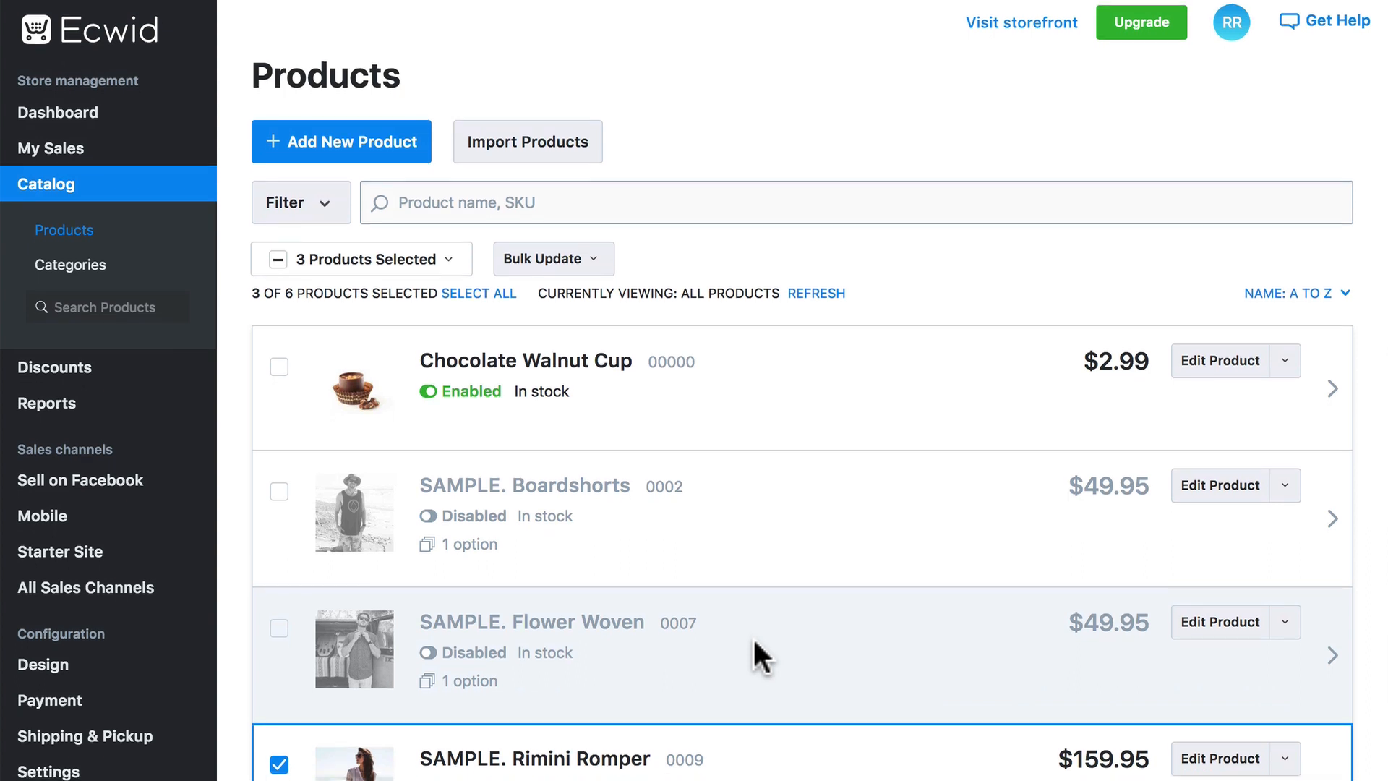
left_click(584, 258)
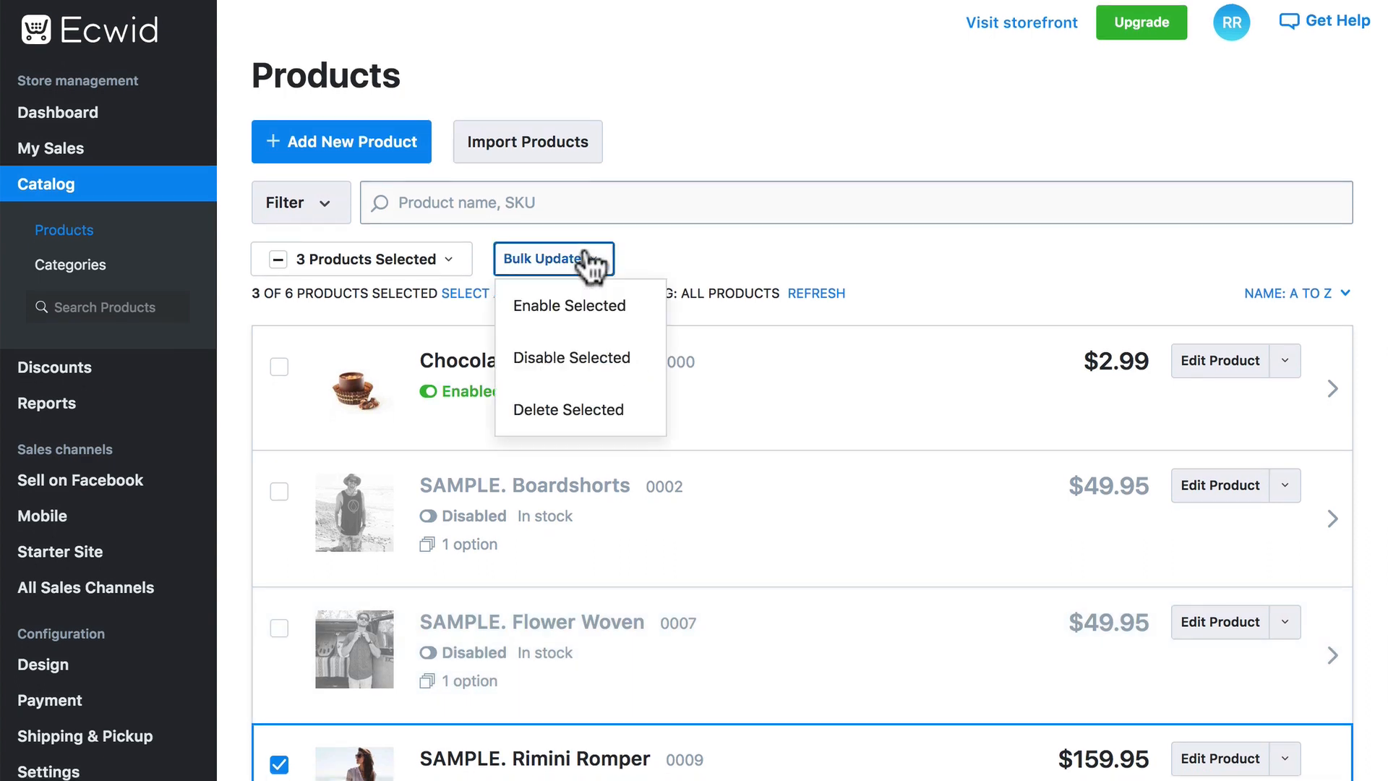
left_click(582, 406)
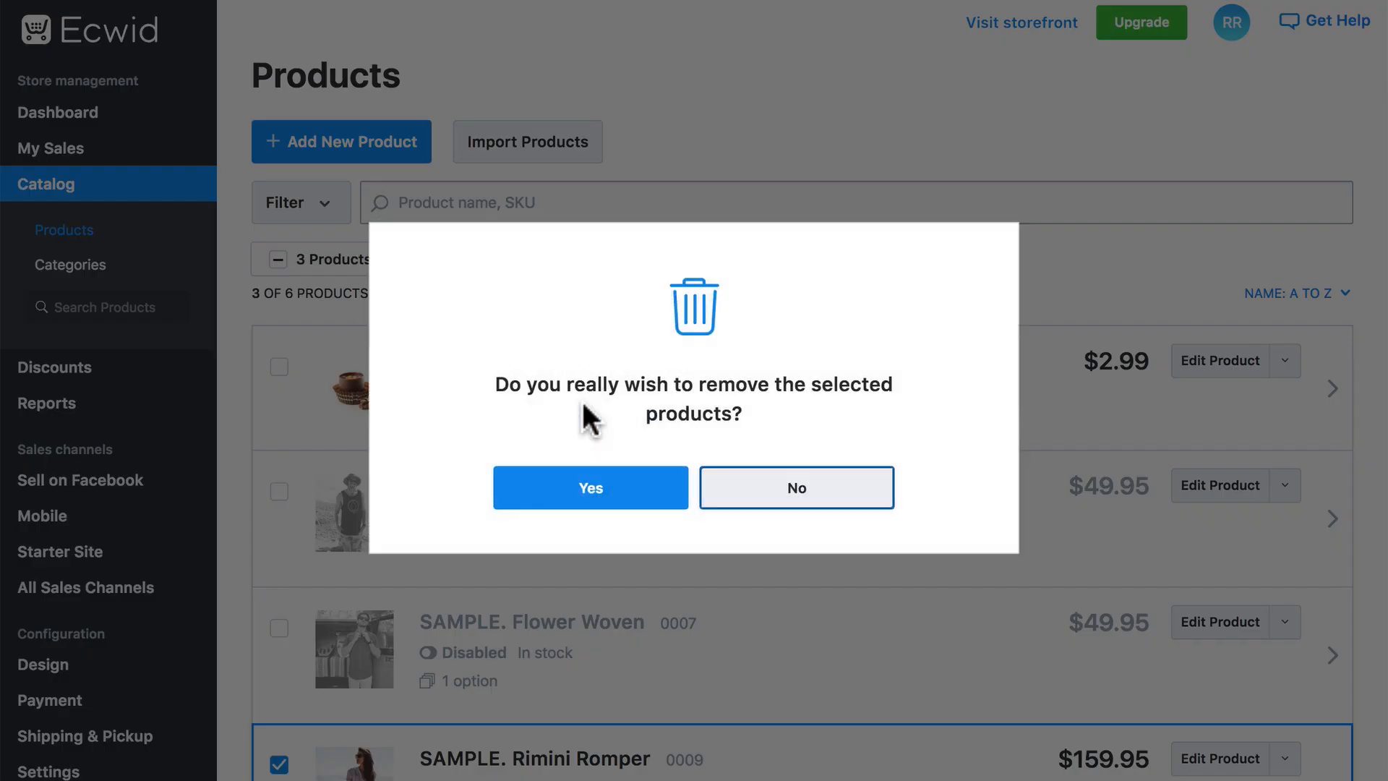
left_click(620, 492)
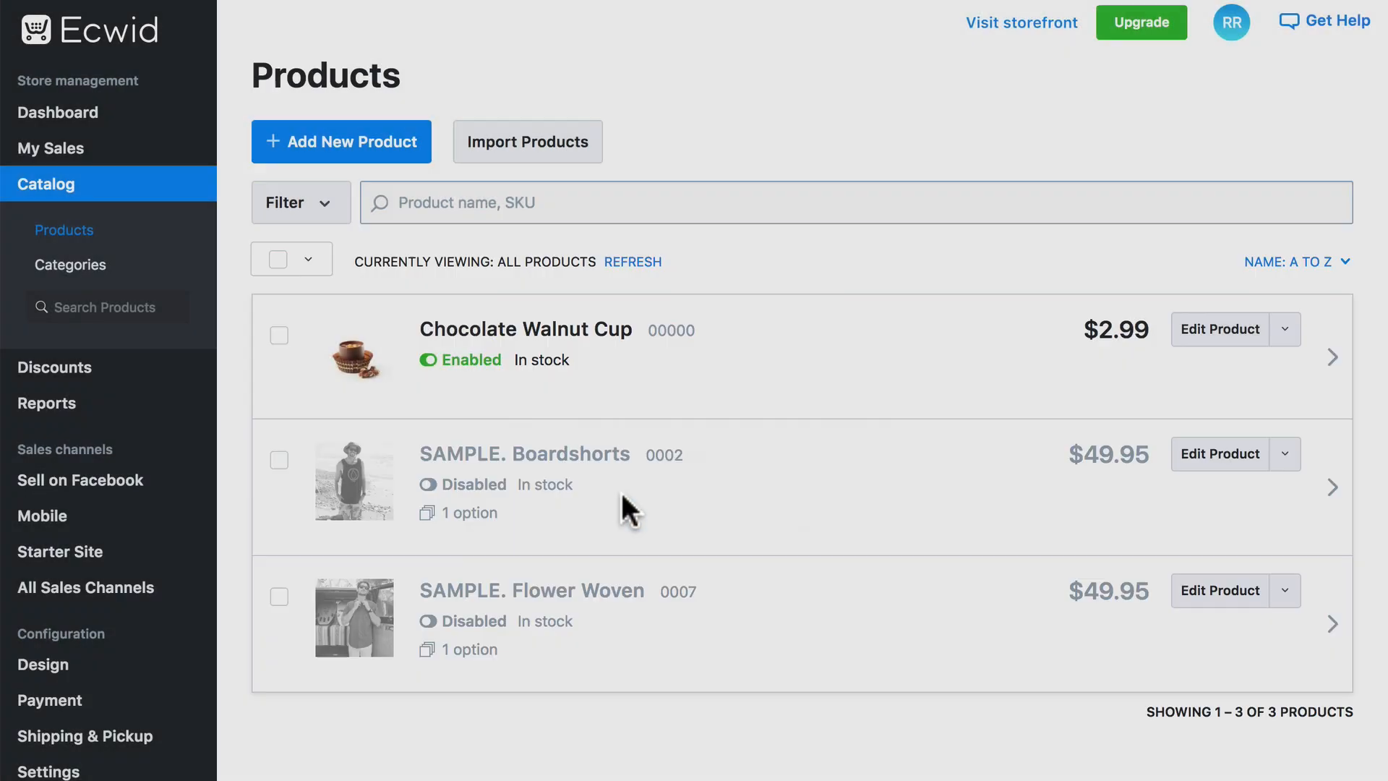
Start a new product named "Lollipop" and add IMG_6852.jpg from the Desktop as its image.
left_click(383, 154)
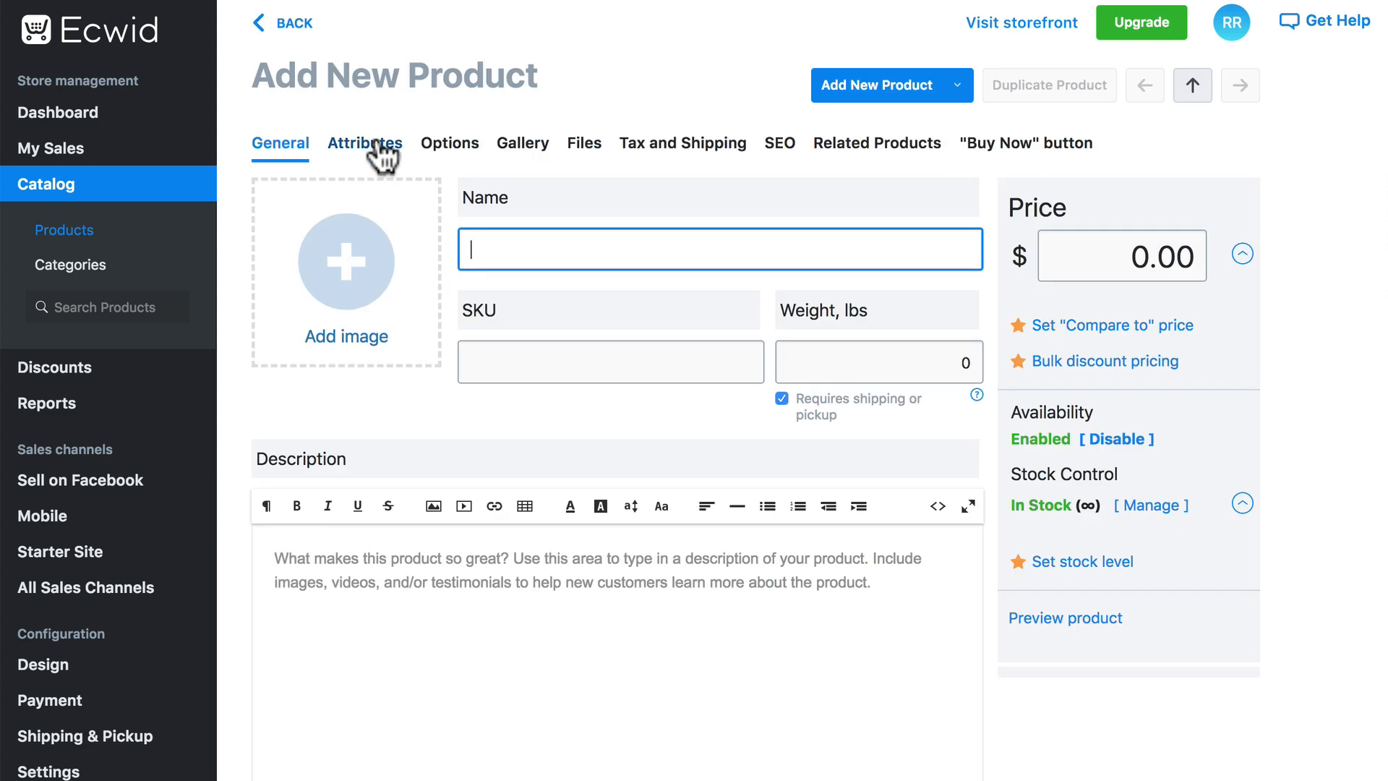
type("Lol")
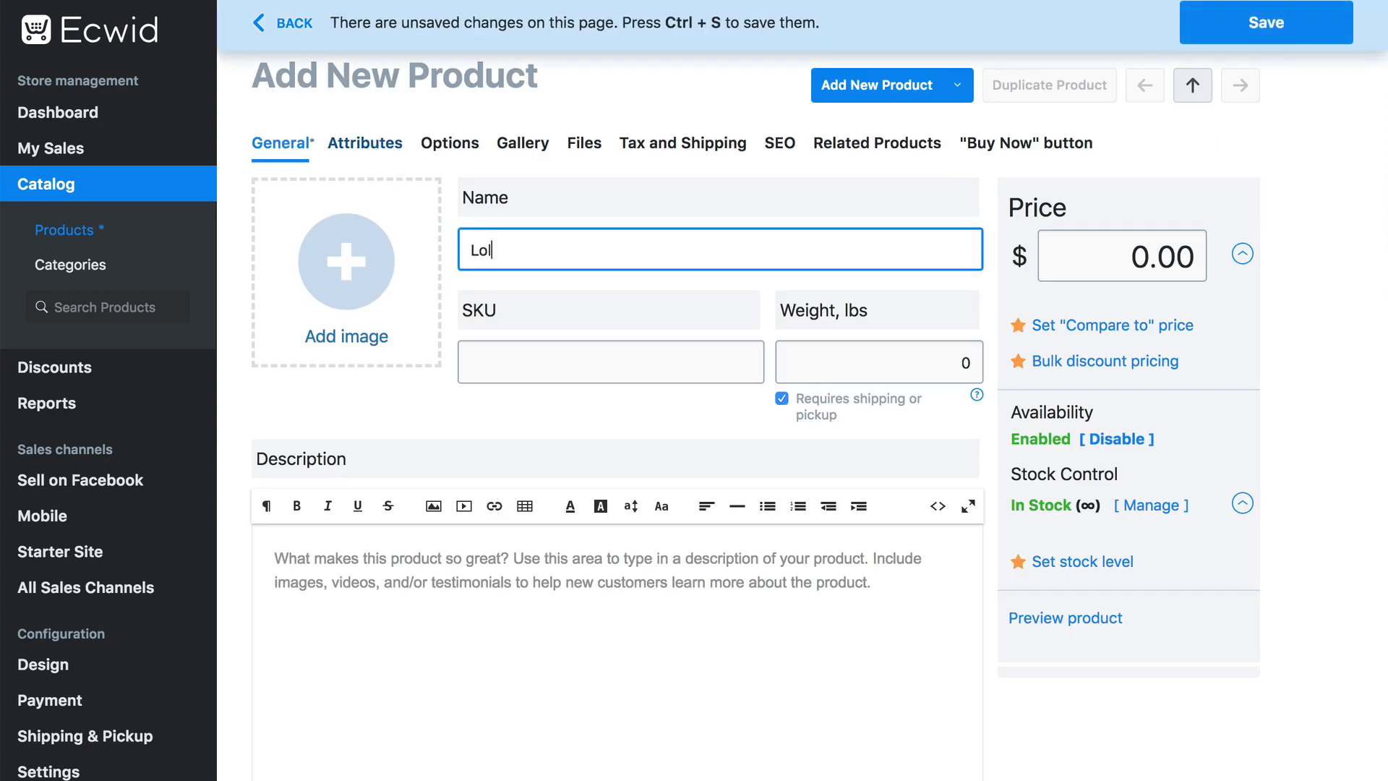
type("lipop")
left_click(345, 250)
left_click(672, 200)
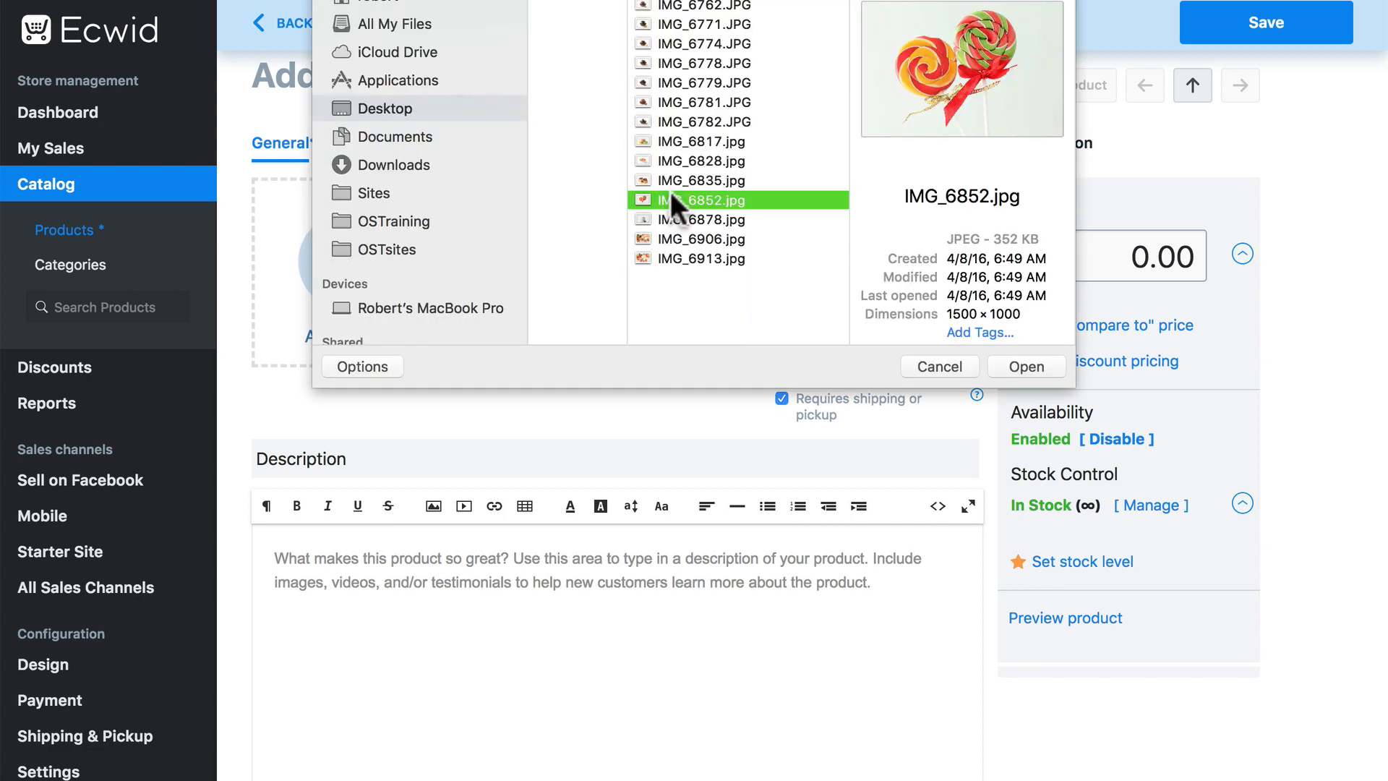
left_click(1013, 367)
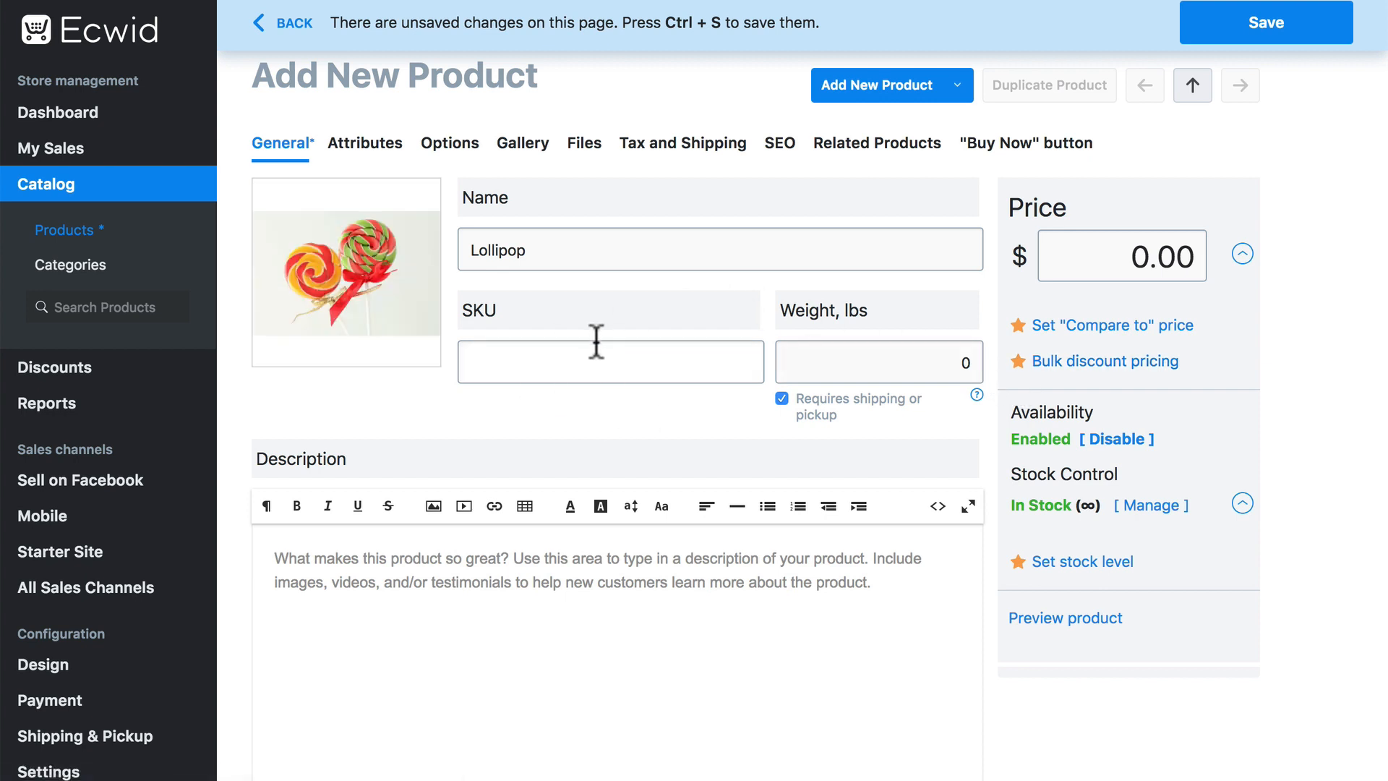
Set the weight to 0.2 lbs and the description to "Our lollipops are handmade the old-fashioned way and make great gifts for anyone with a sweet tooth.".
left_click(929, 363)
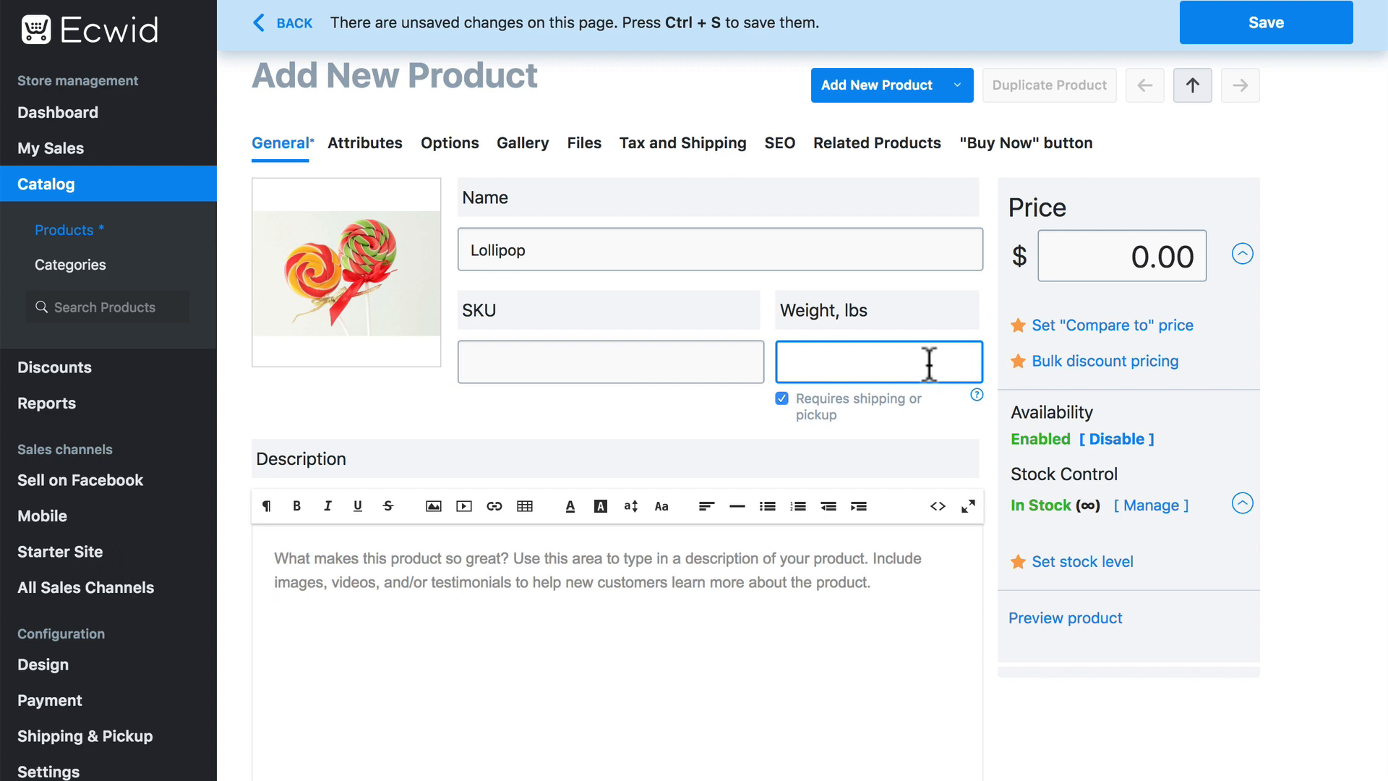
type("0.2")
scroll(735, 514, "down", 3)
left_click(734, 514)
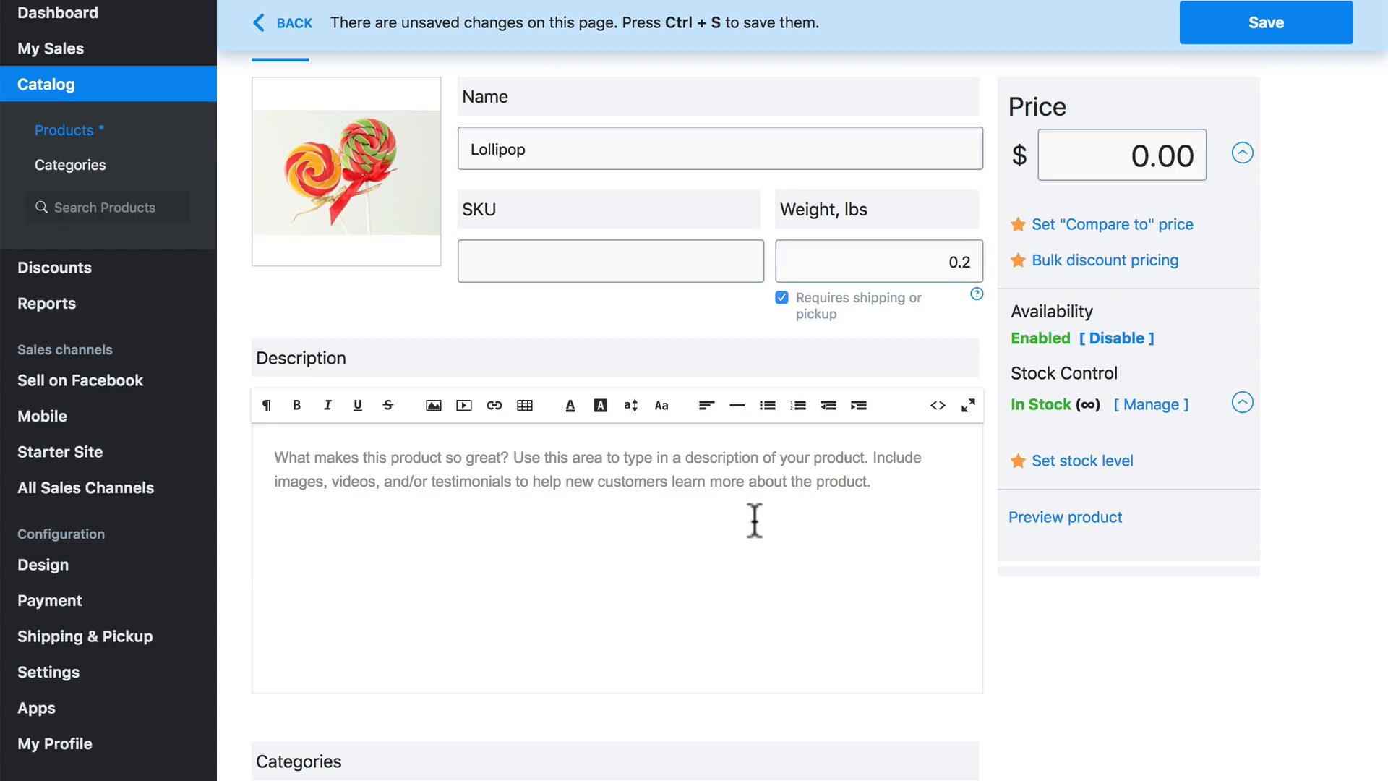
type("Our lo")
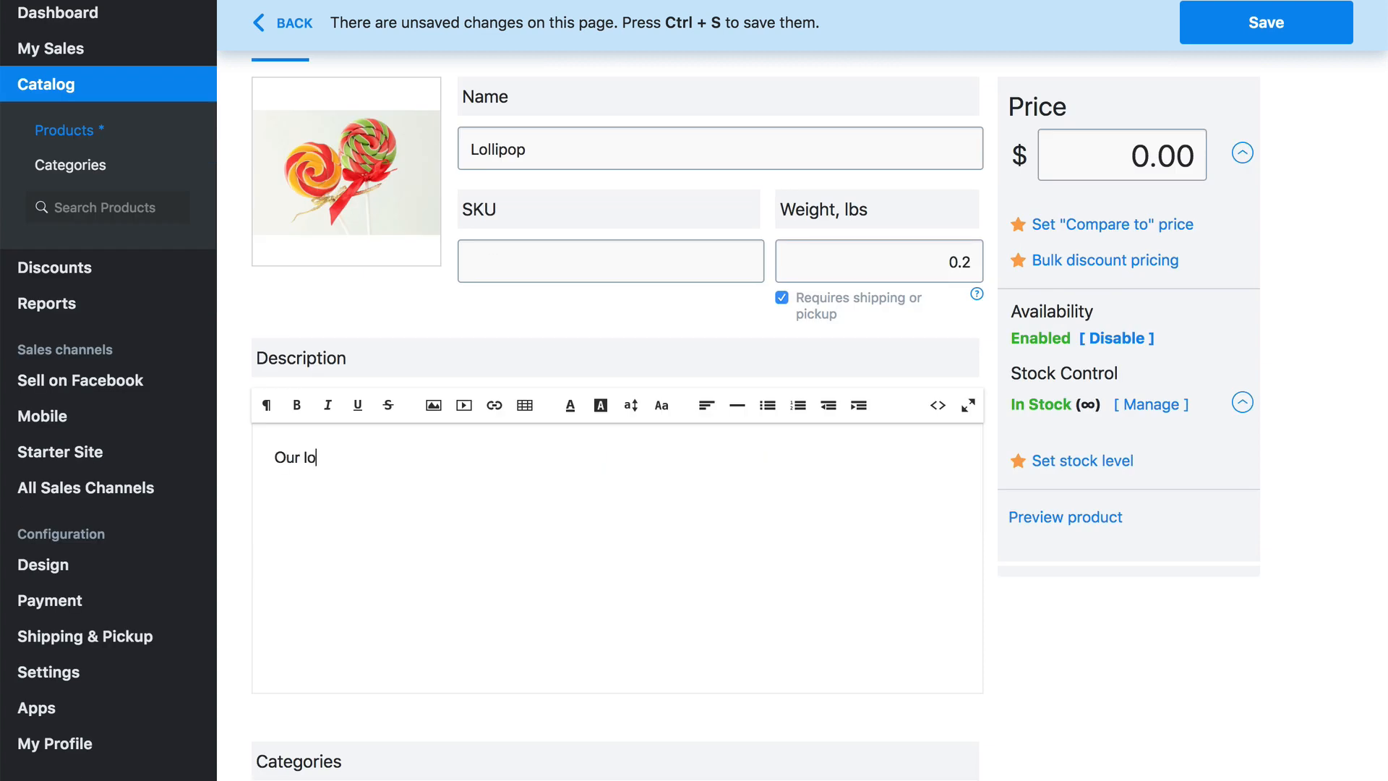
type("llipops are handmade the ")
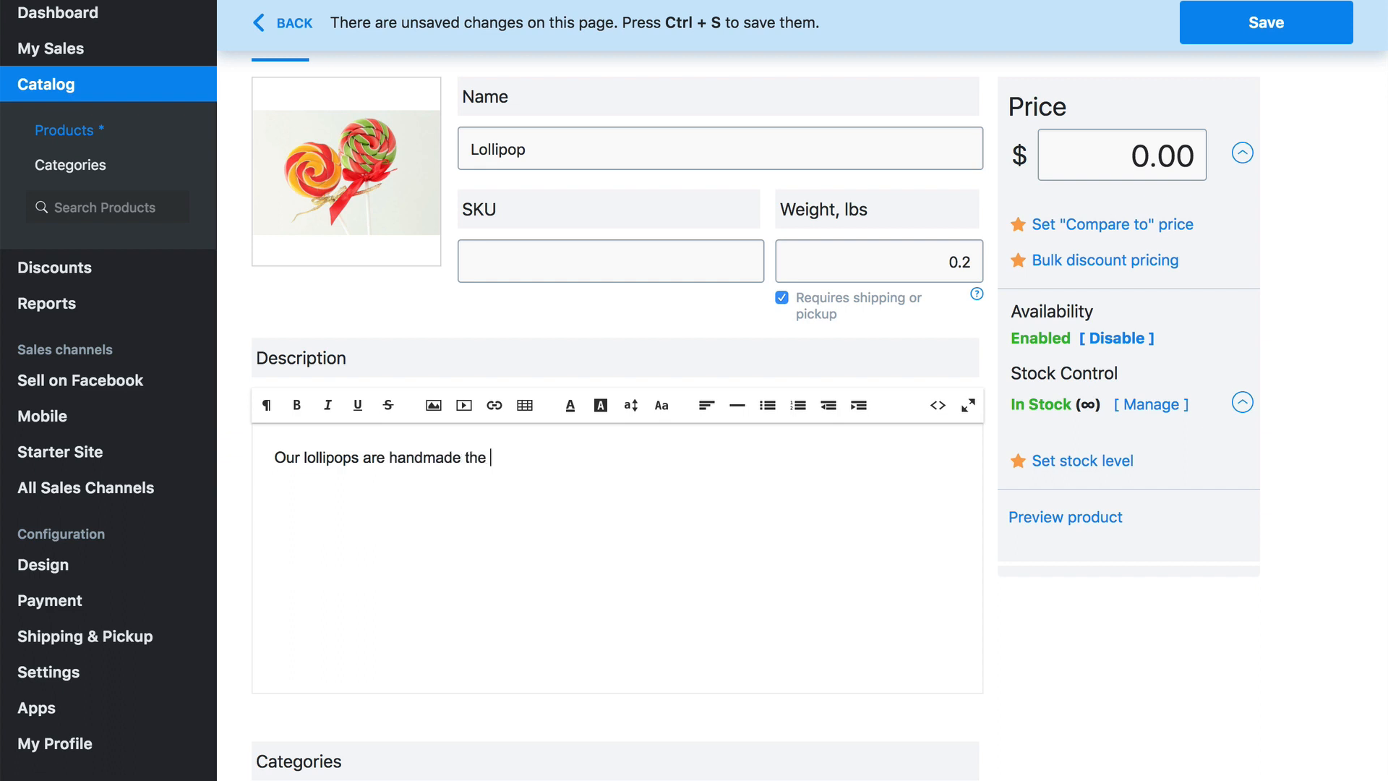
type("old-fashioned wa")
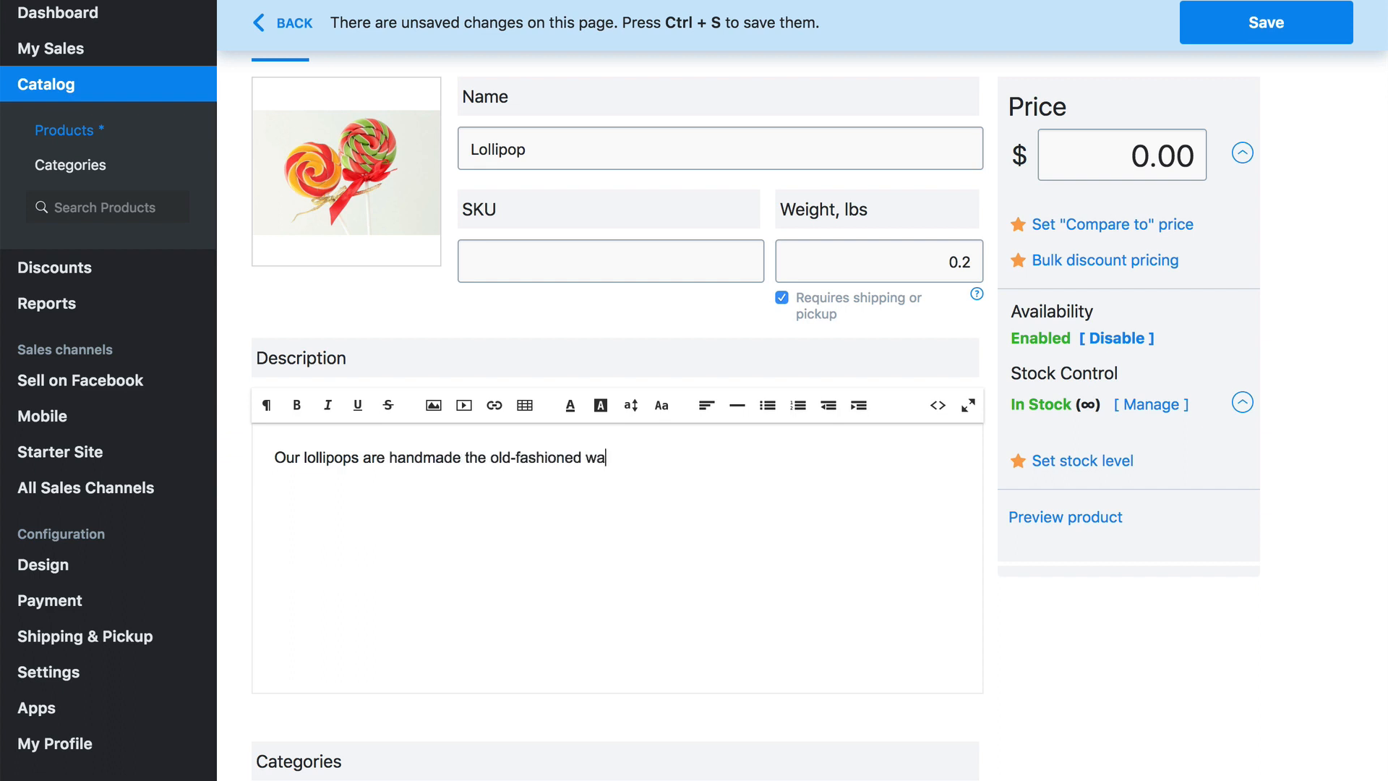
type("y and make great ")
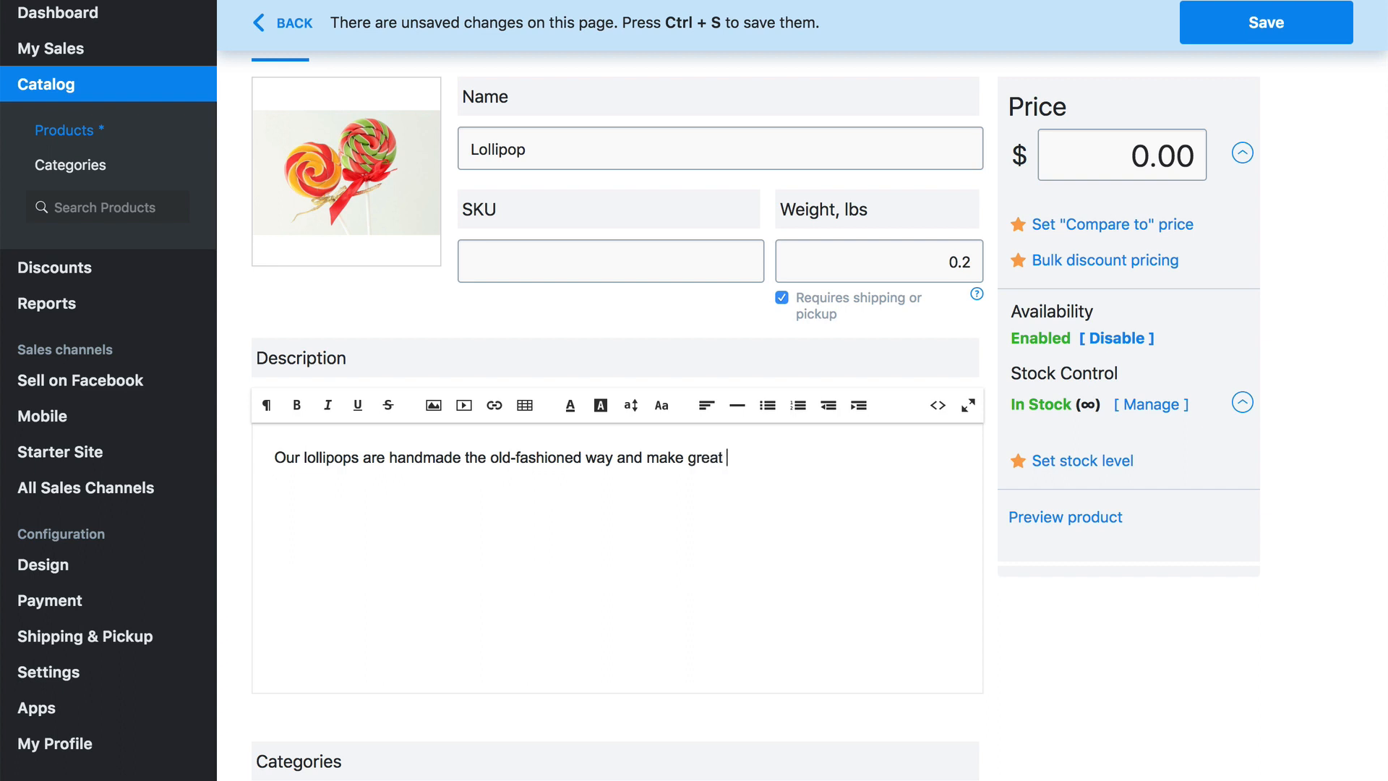
type("gifts for anyone with a s")
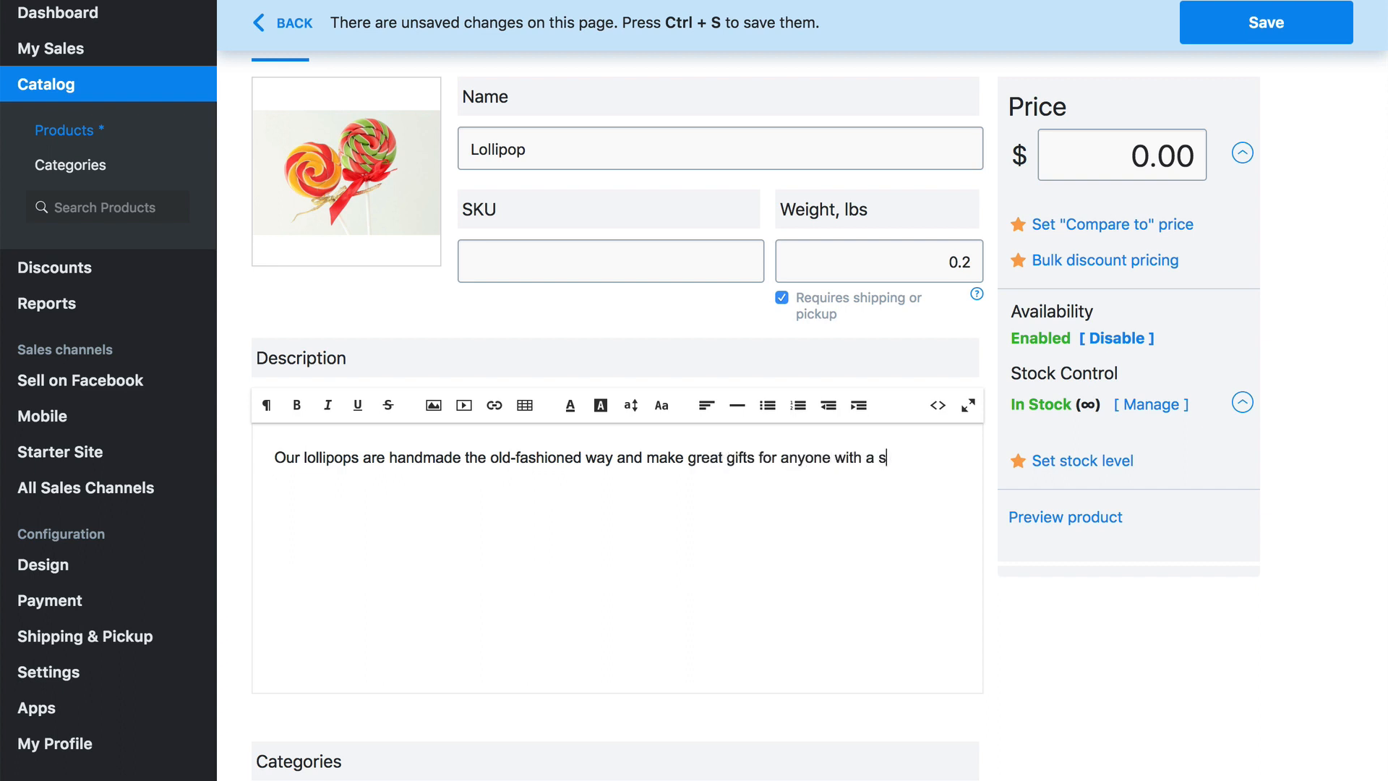
type("weet tooth.")
Set the Lollipop product's price to $1.99.
left_click(1121, 153)
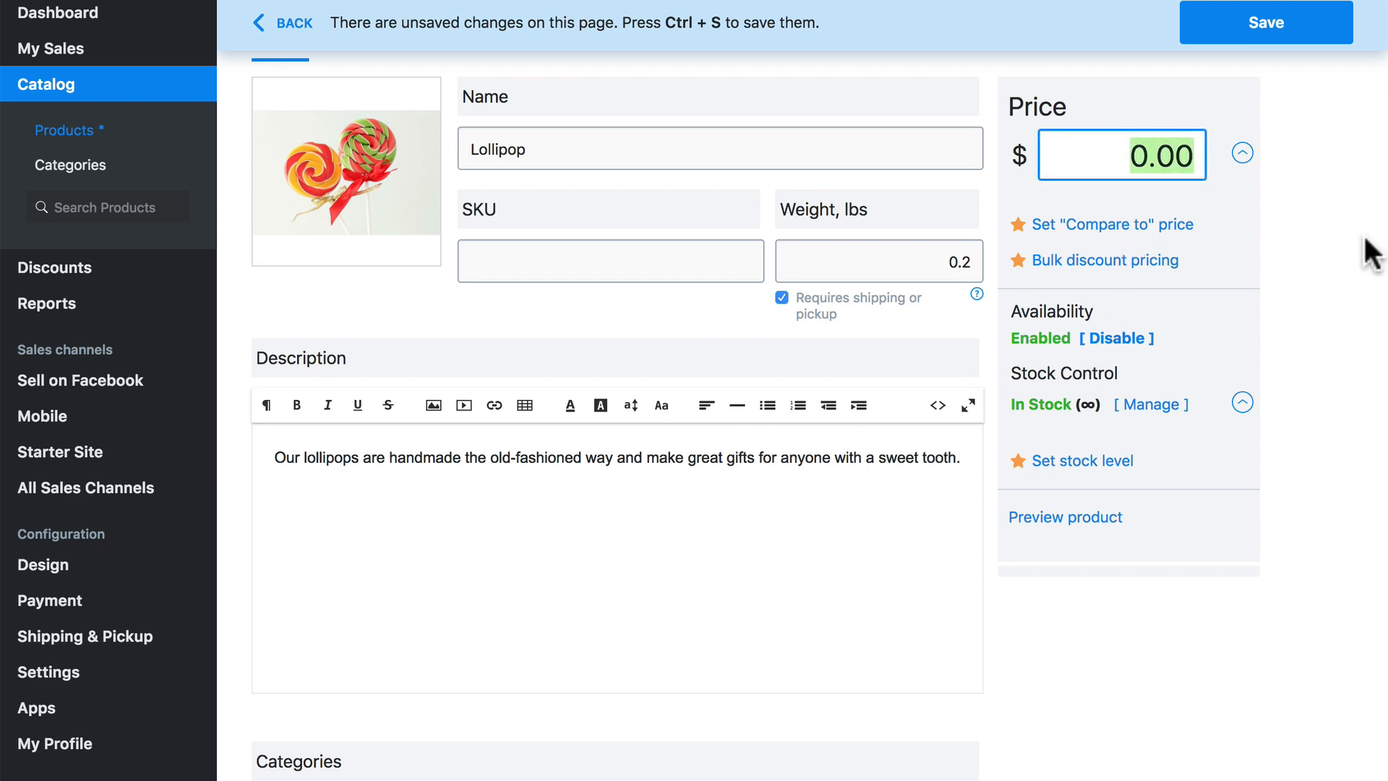
type("1.99")
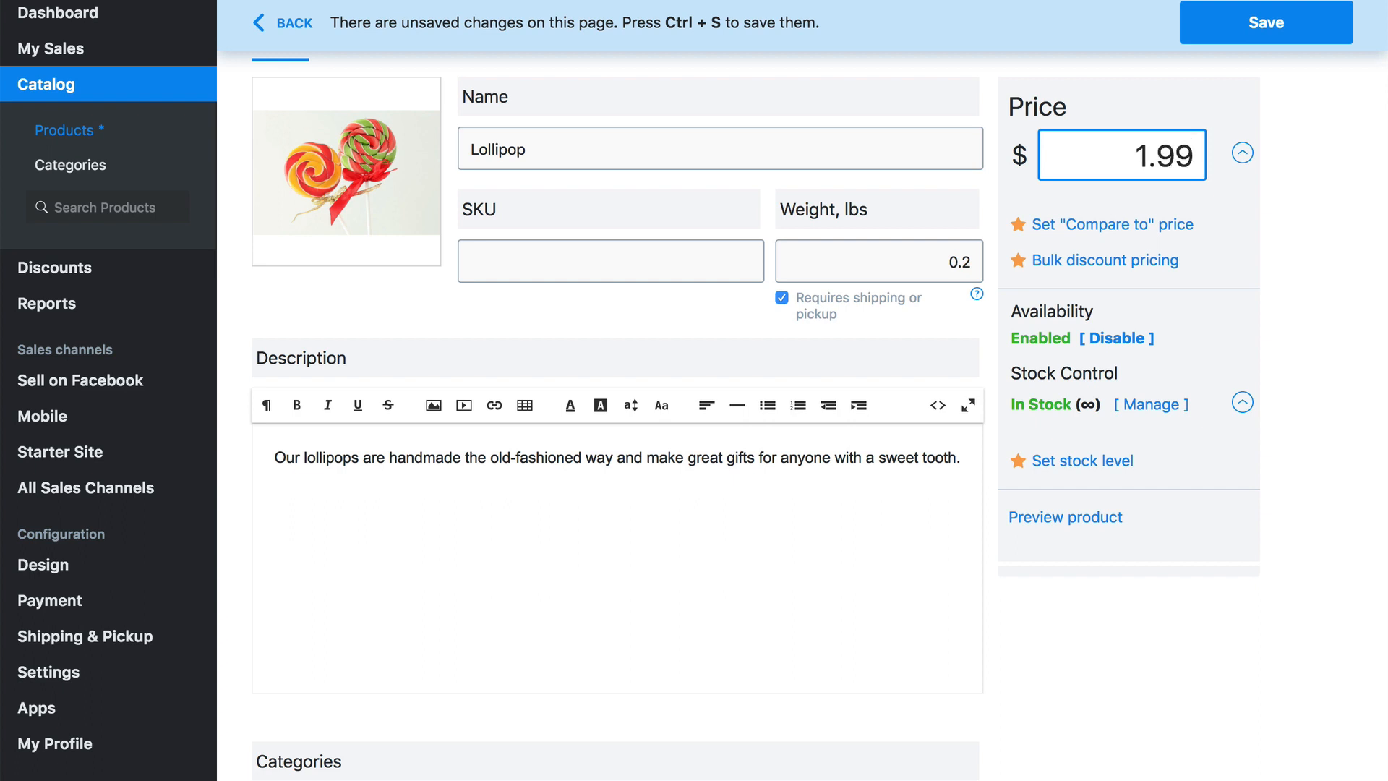
scroll(1325, 405, "up", 3)
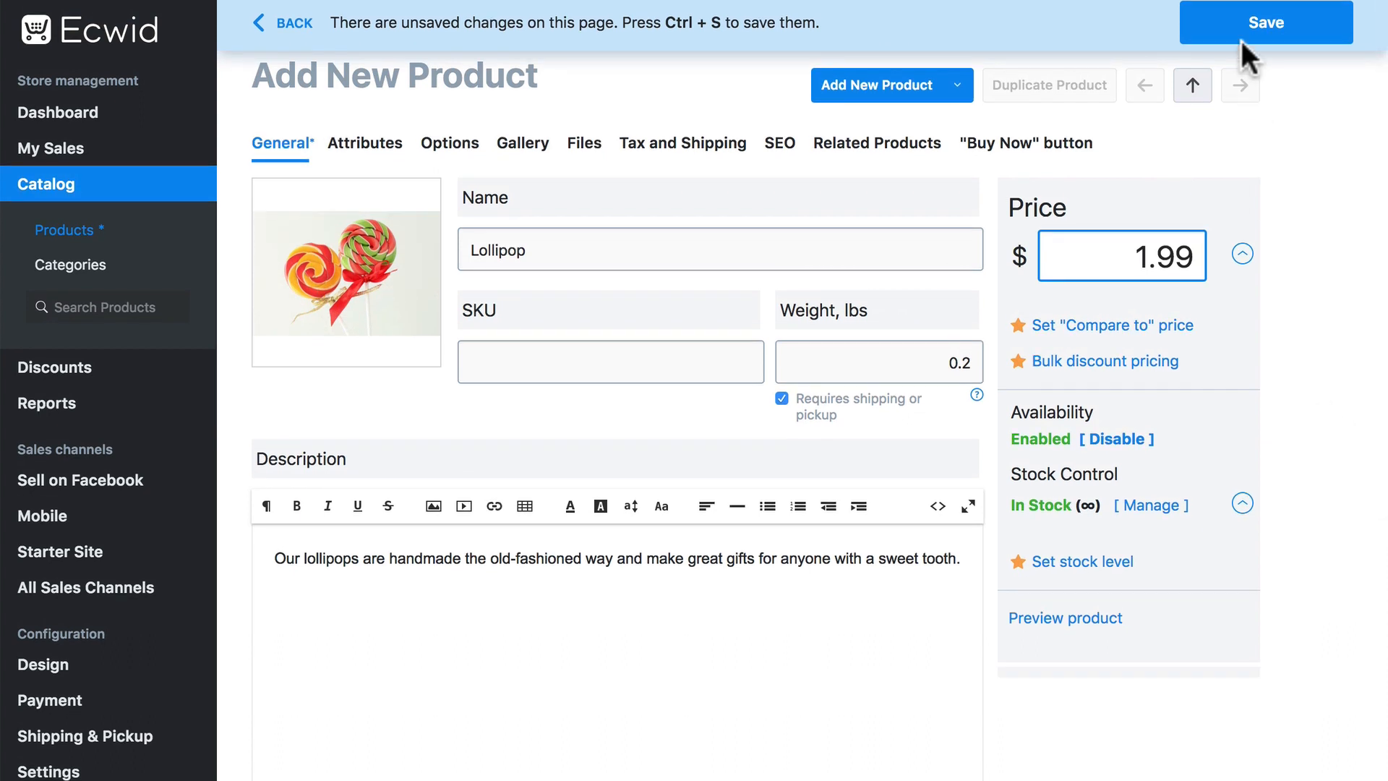
Save the new Lollipop product.
left_click(1246, 29)
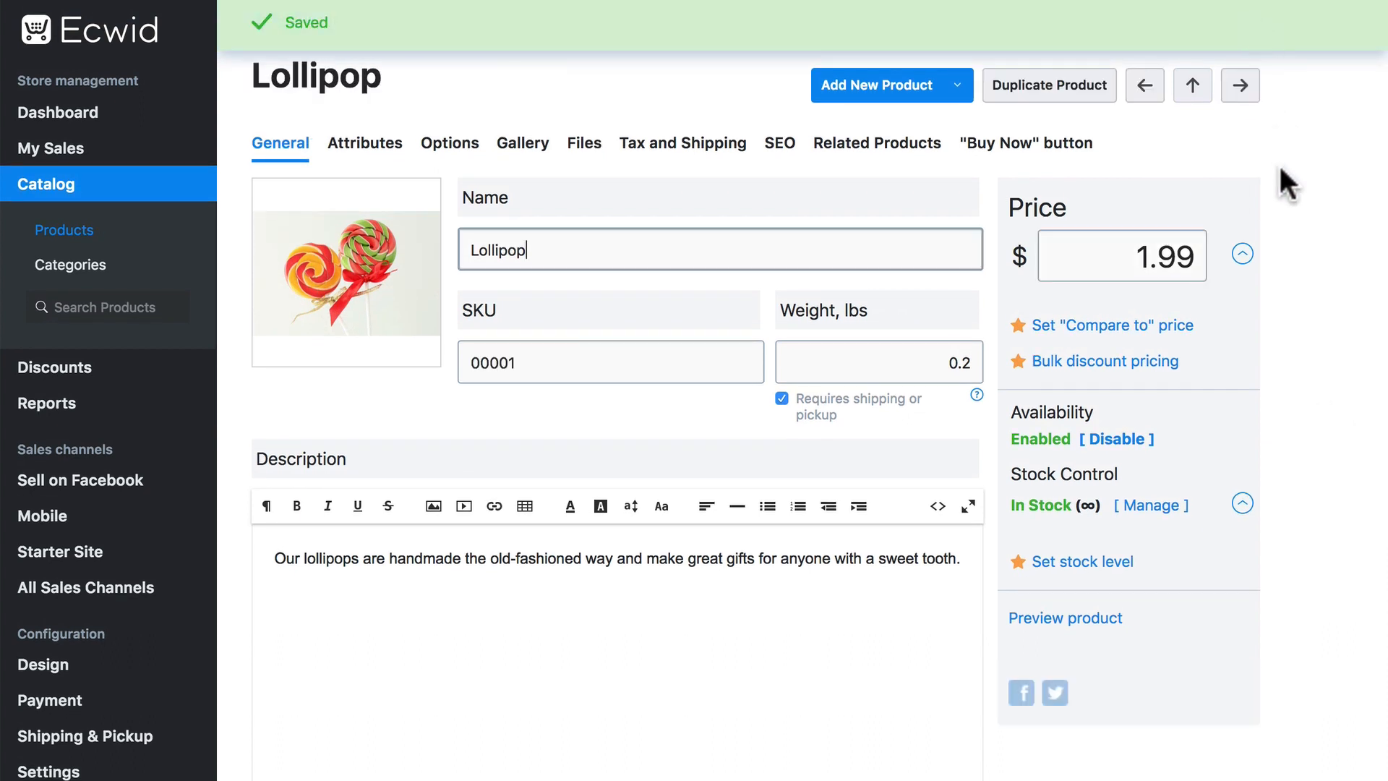
left_click(370, 148)
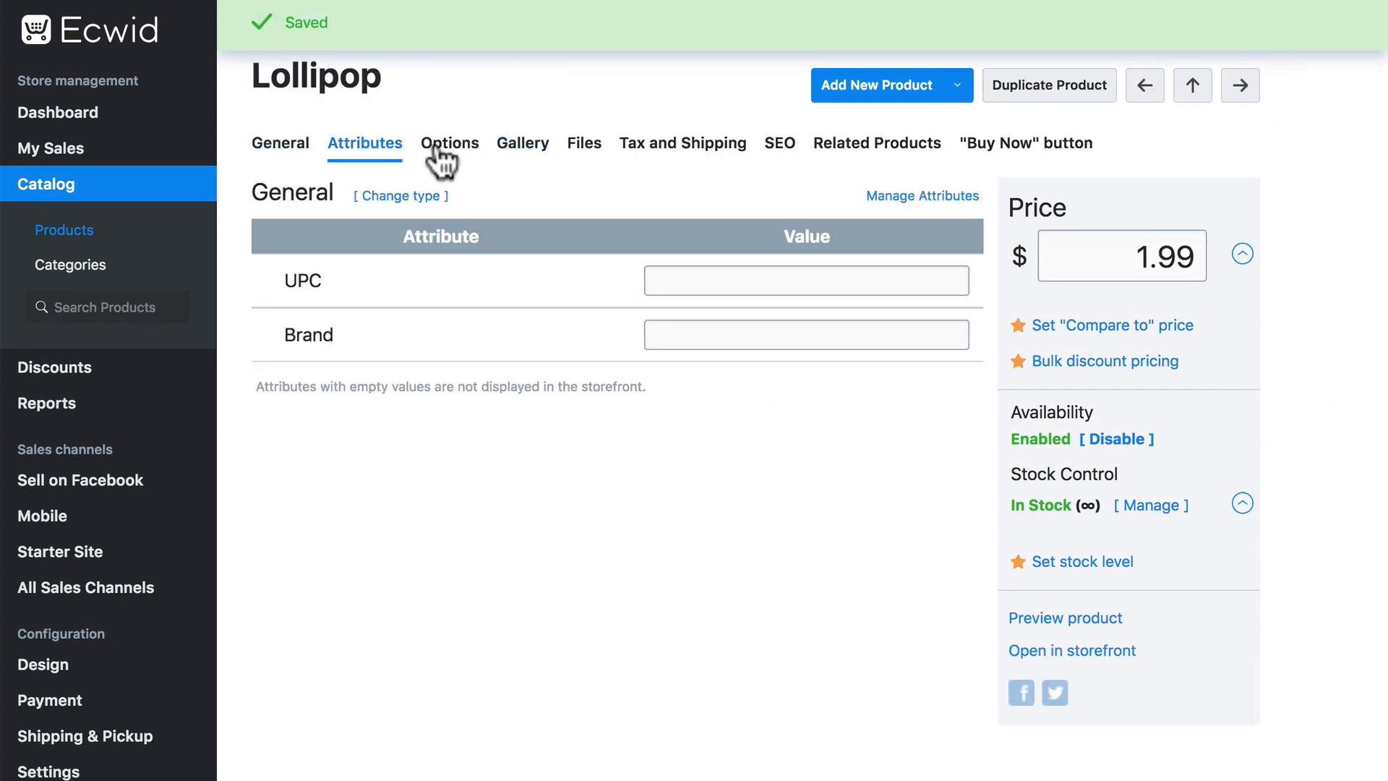
left_click(448, 152)
left_click(520, 150)
left_click(286, 143)
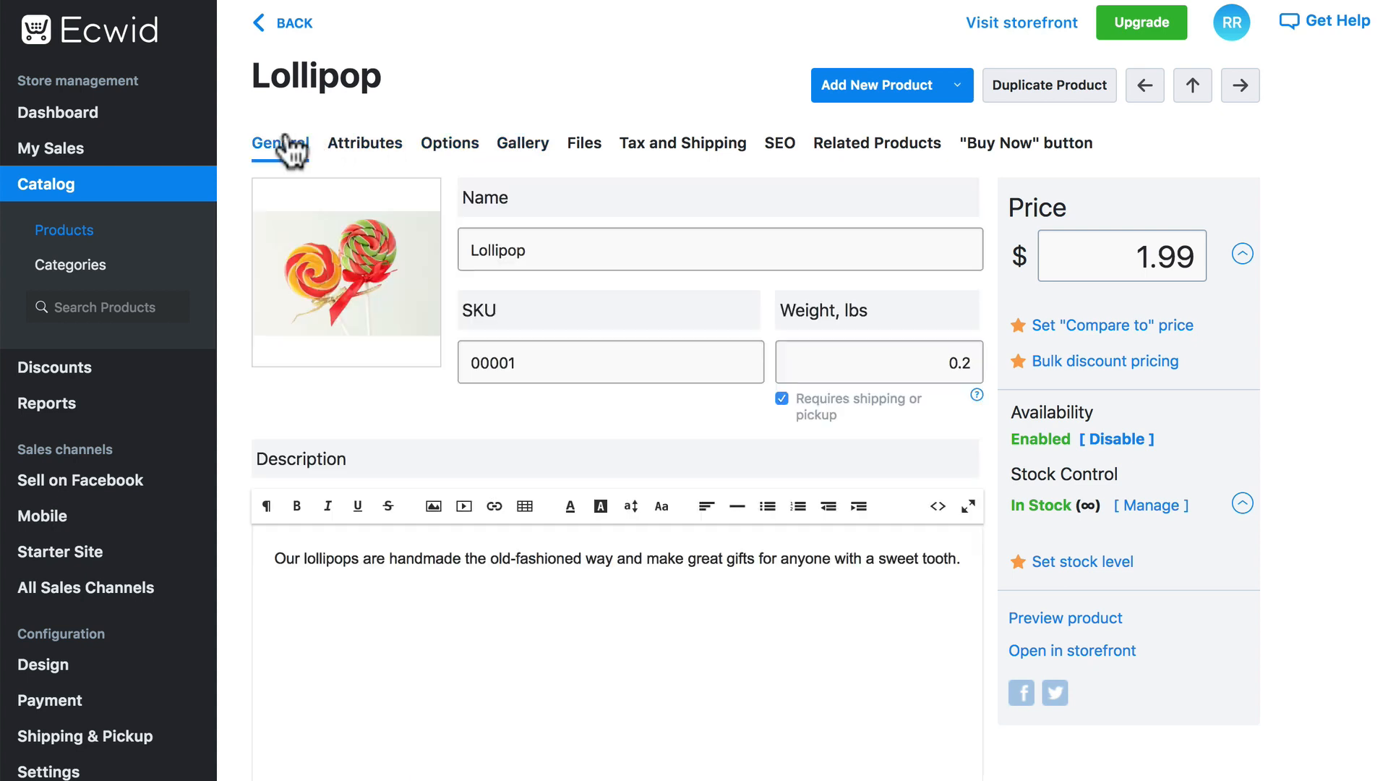
left_click(359, 146)
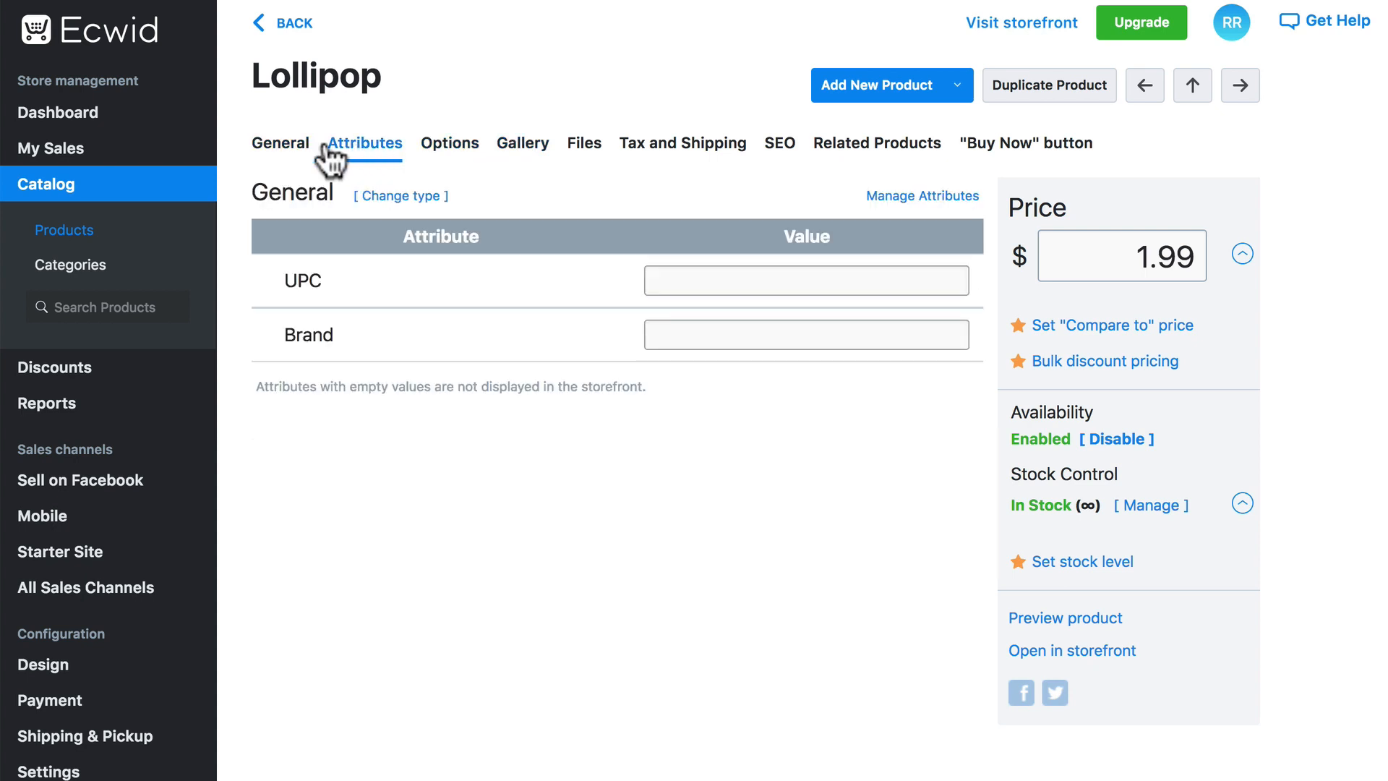
left_click(282, 148)
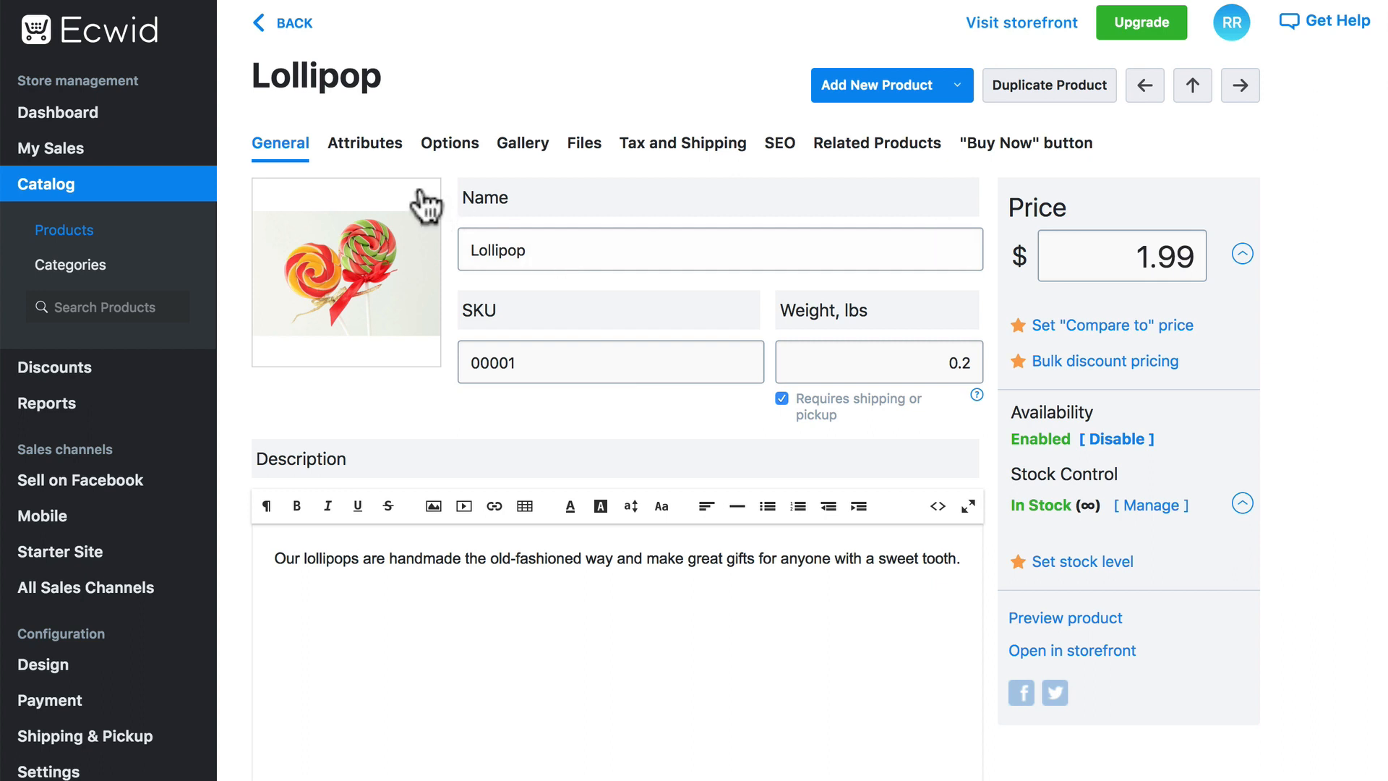
Change the product type in the Lollipop's attributes to Candy.
left_click(374, 146)
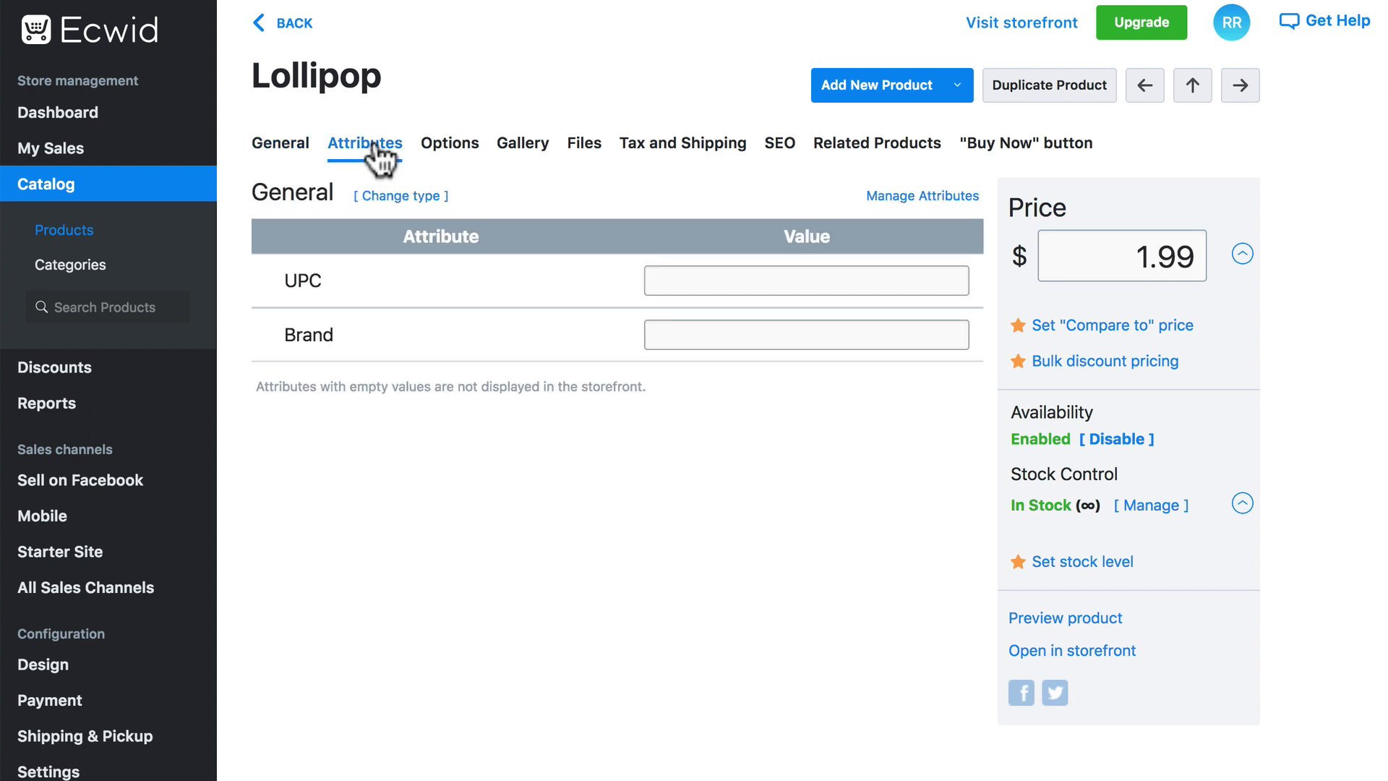
left_click(390, 199)
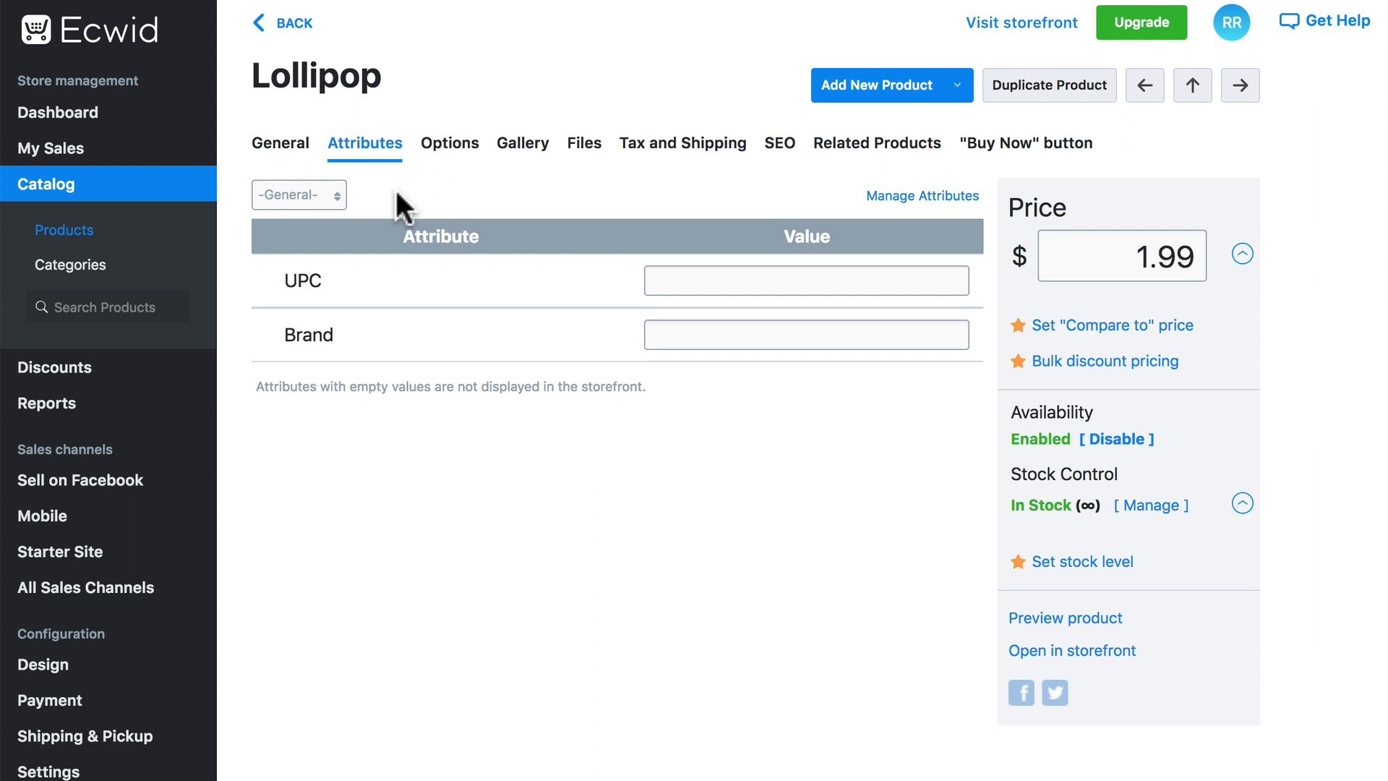
left_click(329, 197)
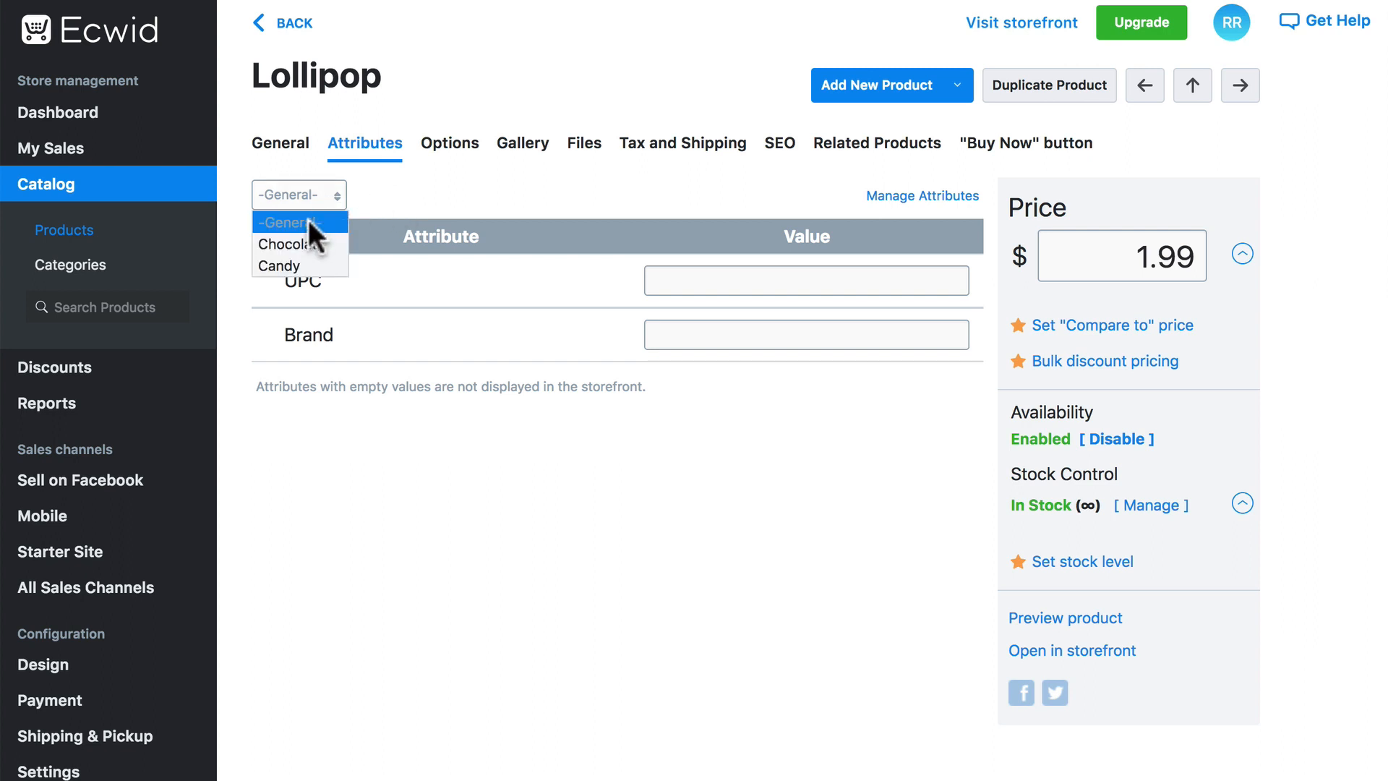
left_click(284, 266)
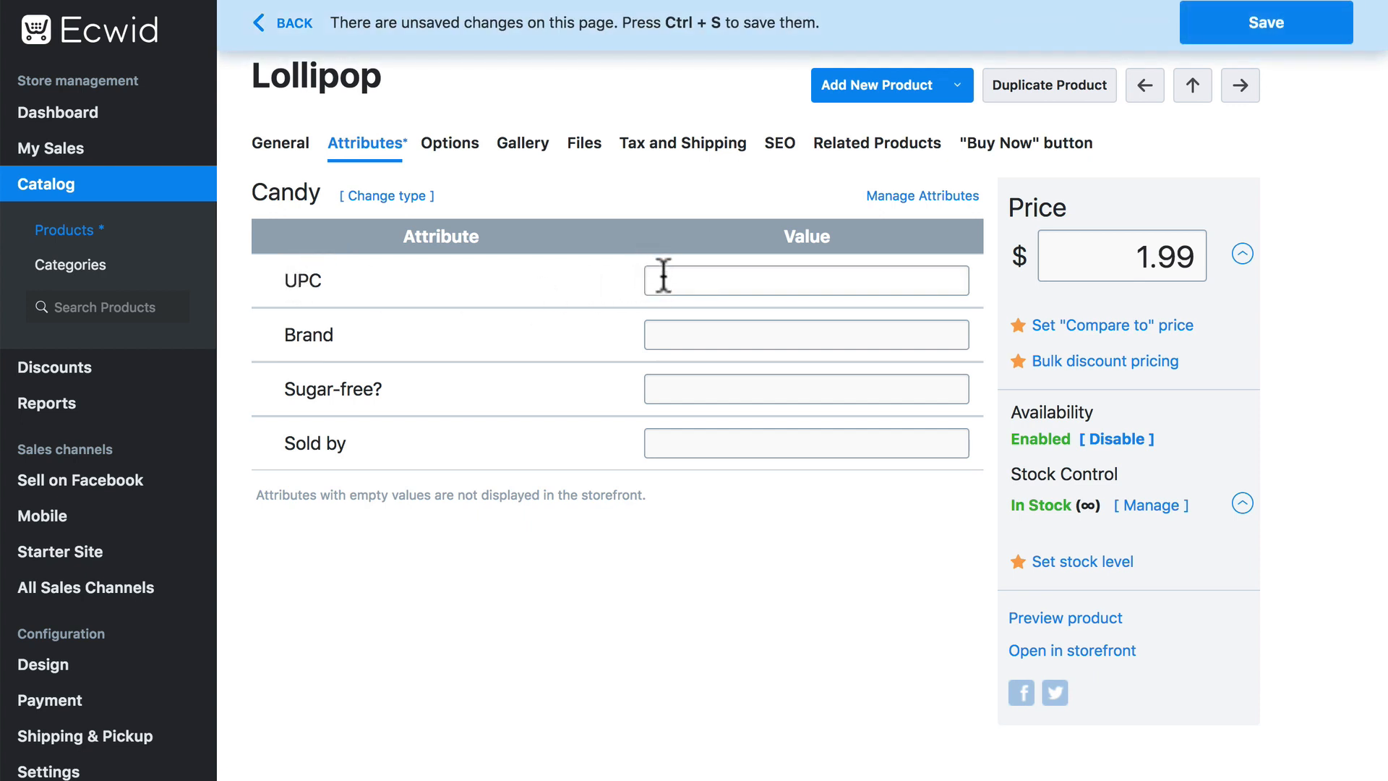
Set the Lollipop's "Sugar-free?" attribute to "No" and "Sold by" to "Count", and save the product.
left_click(678, 394)
type("No")
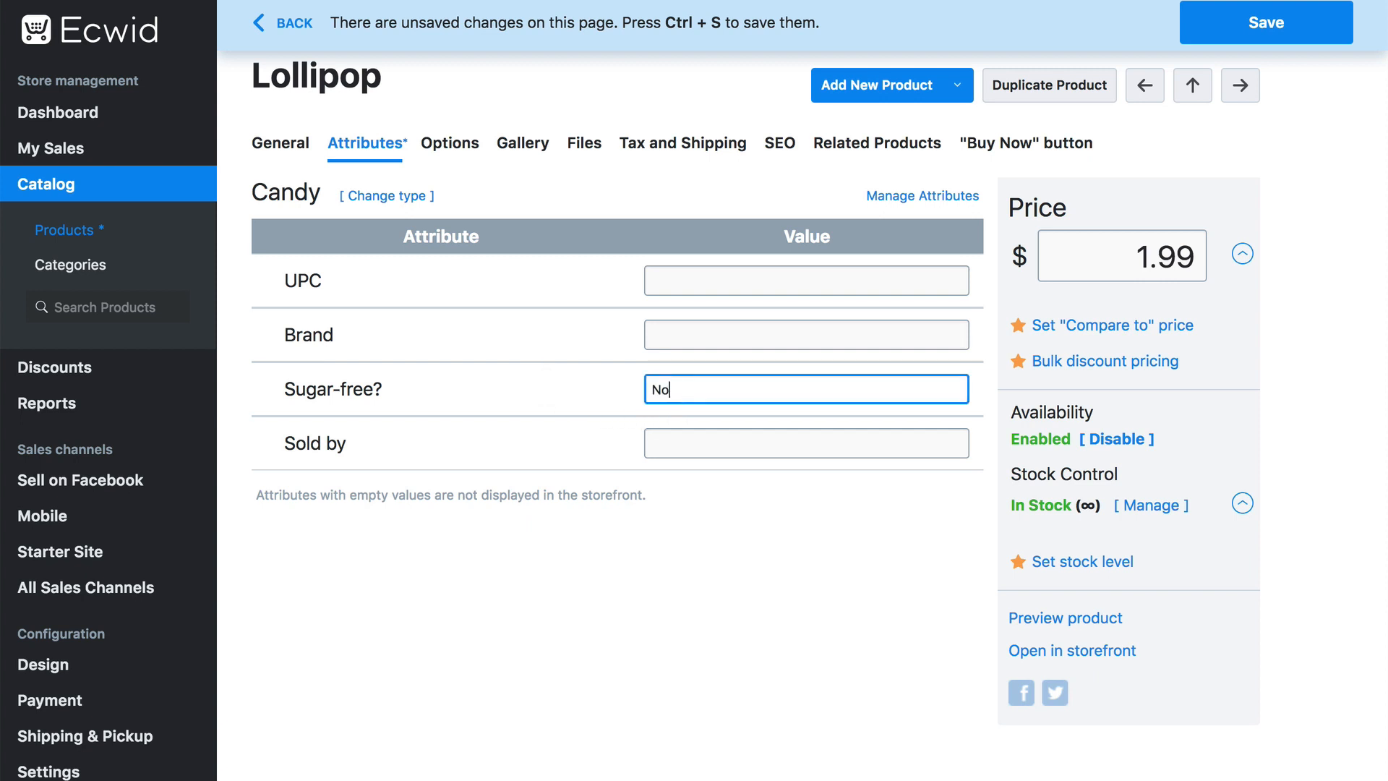
left_click(670, 443)
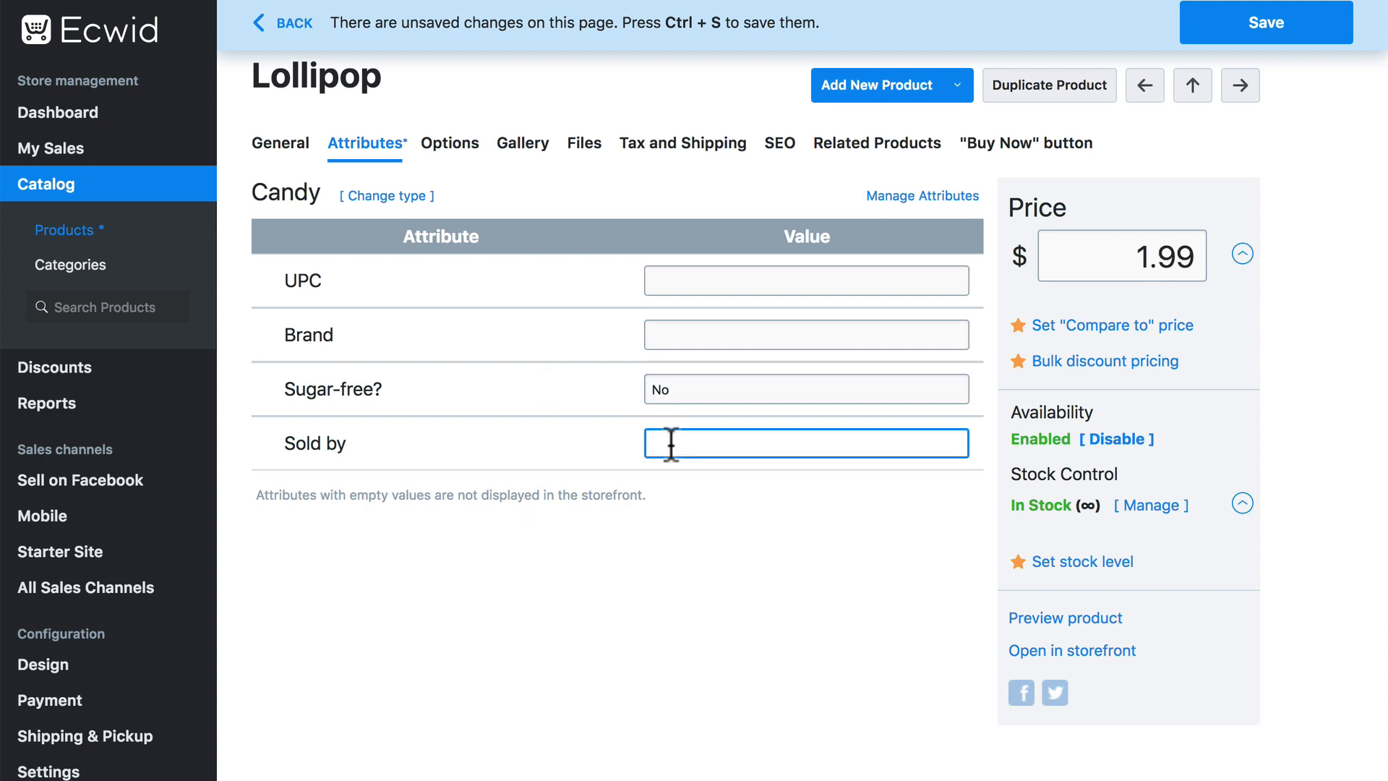
type("Count")
left_click(1227, 32)
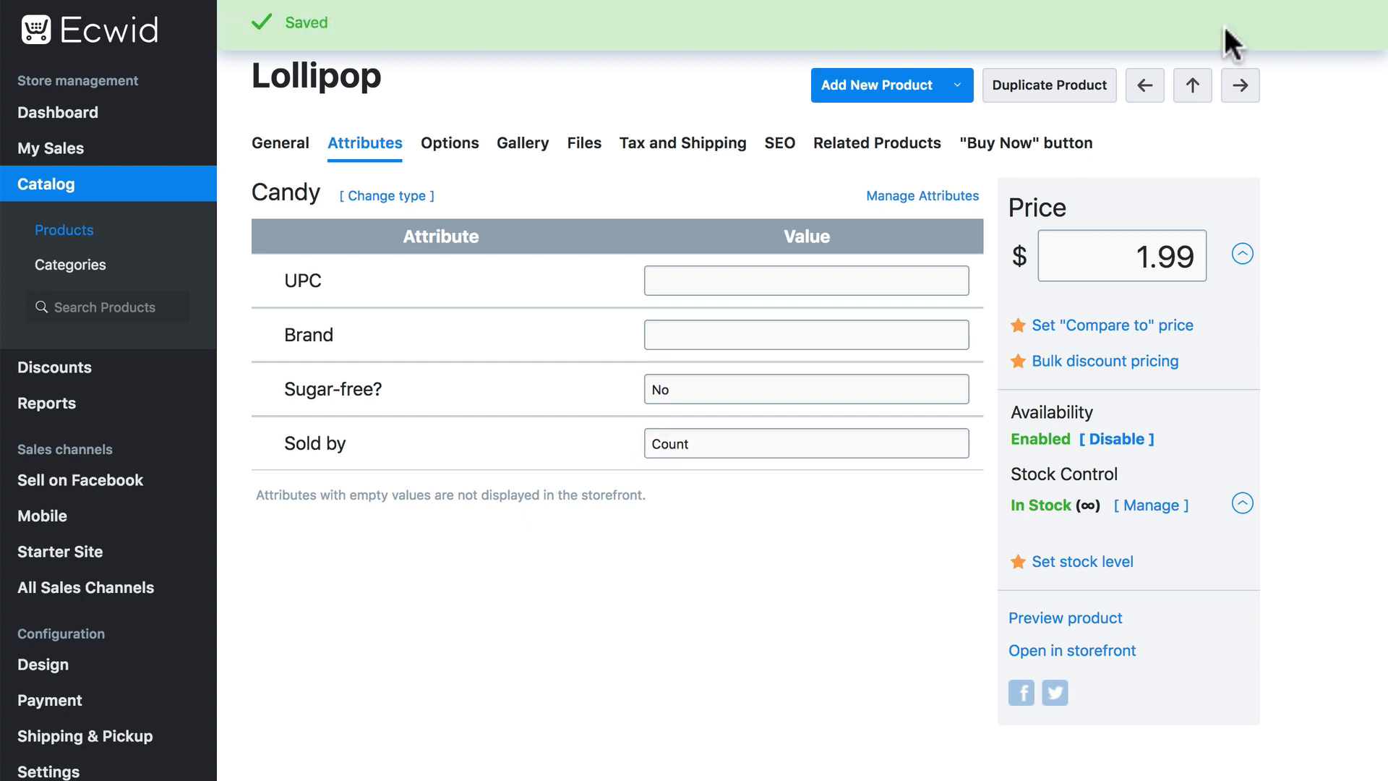
Preview how the Lollipop product looks to shoppers, close the preview and return to the catalog's product list.
left_click(1085, 616)
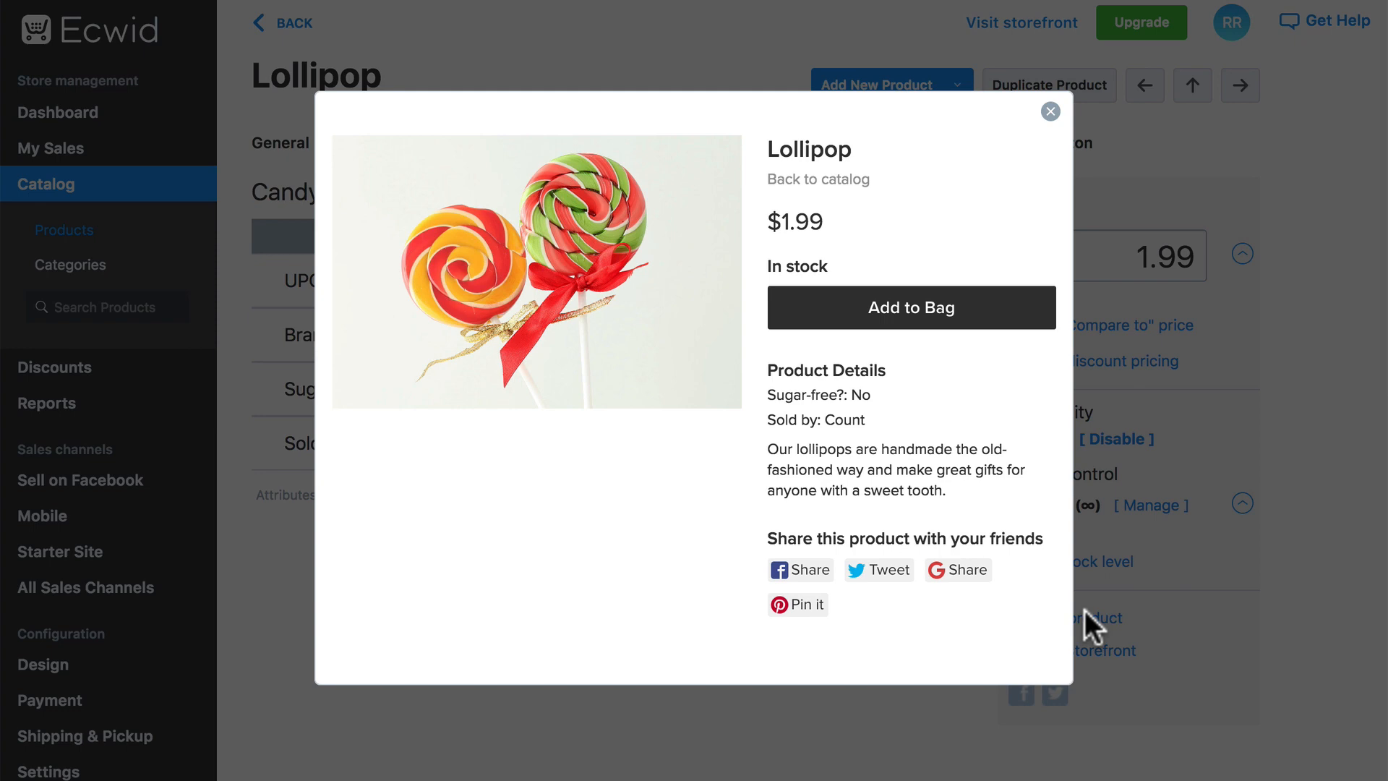
left_click(1050, 112)
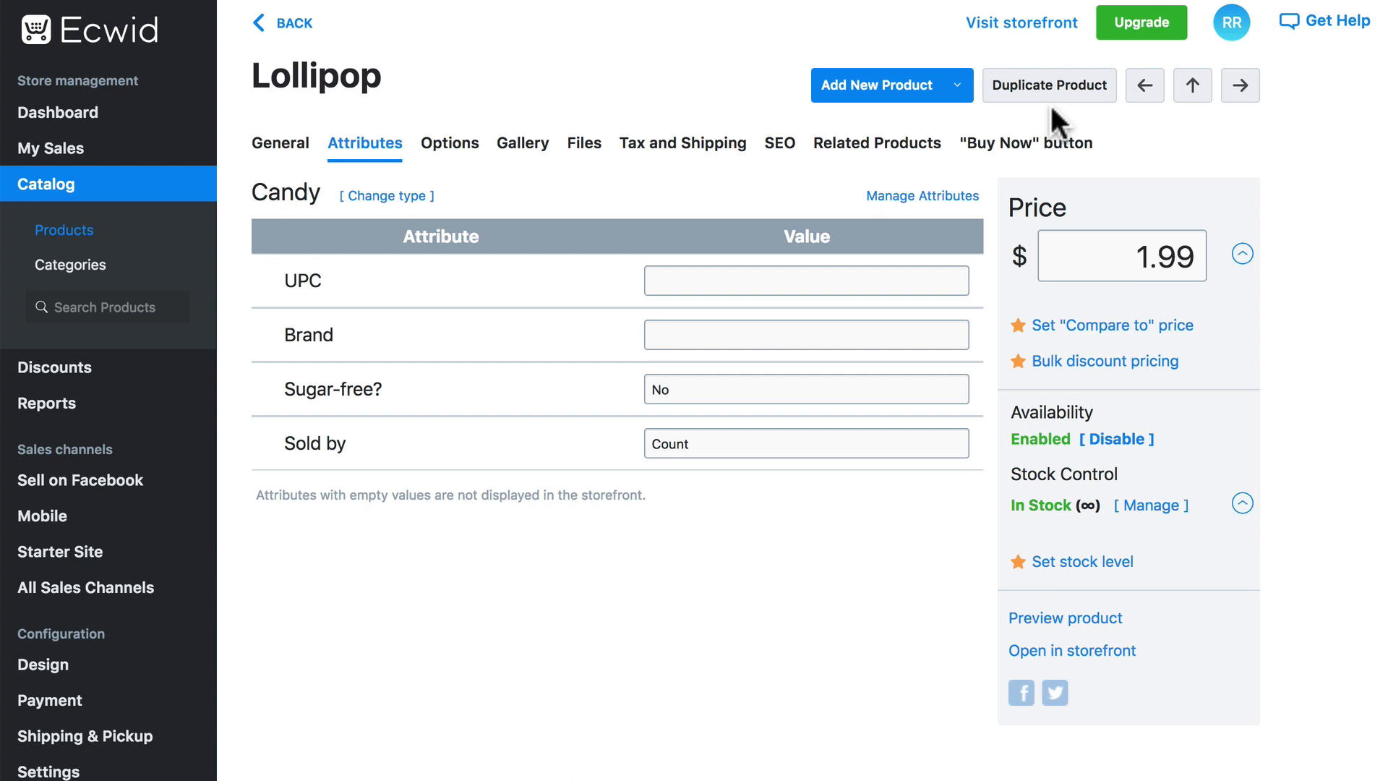
left_click(29, 193)
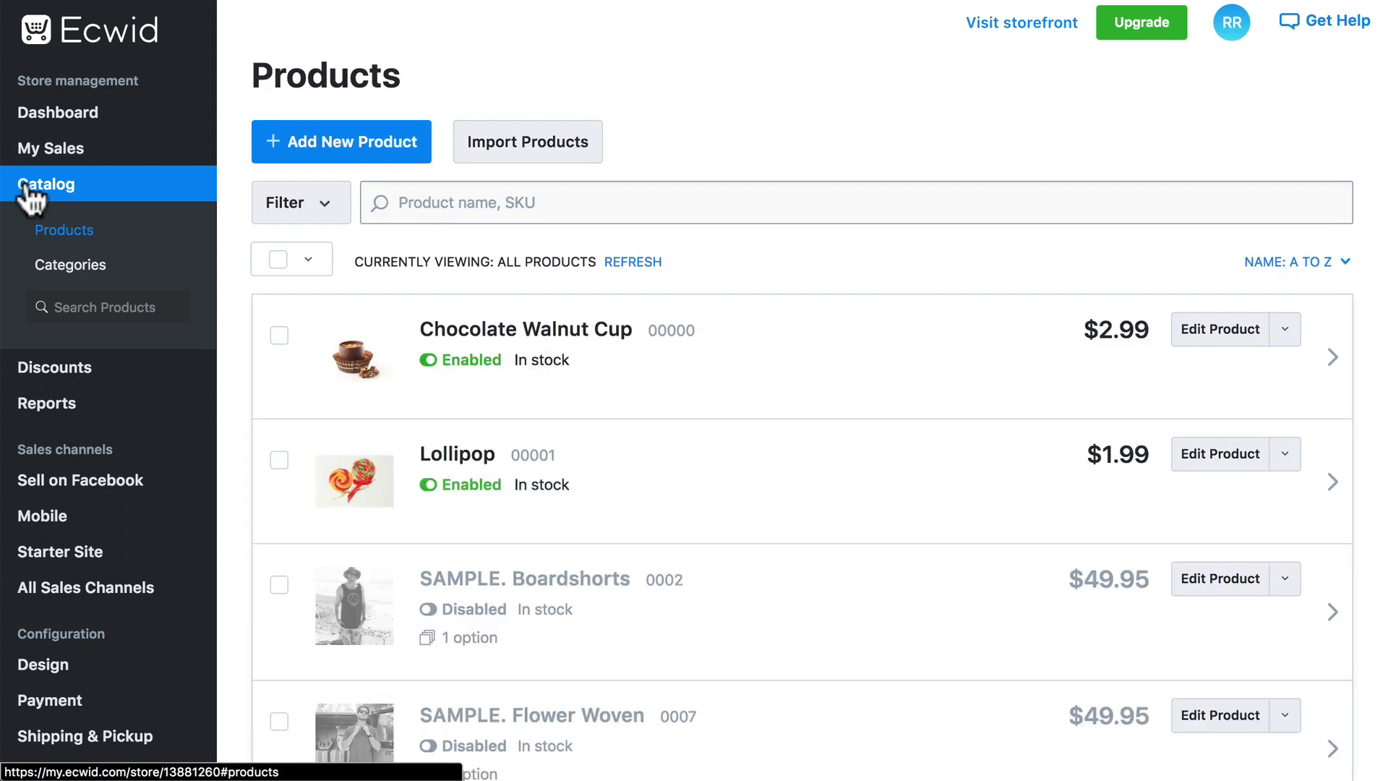